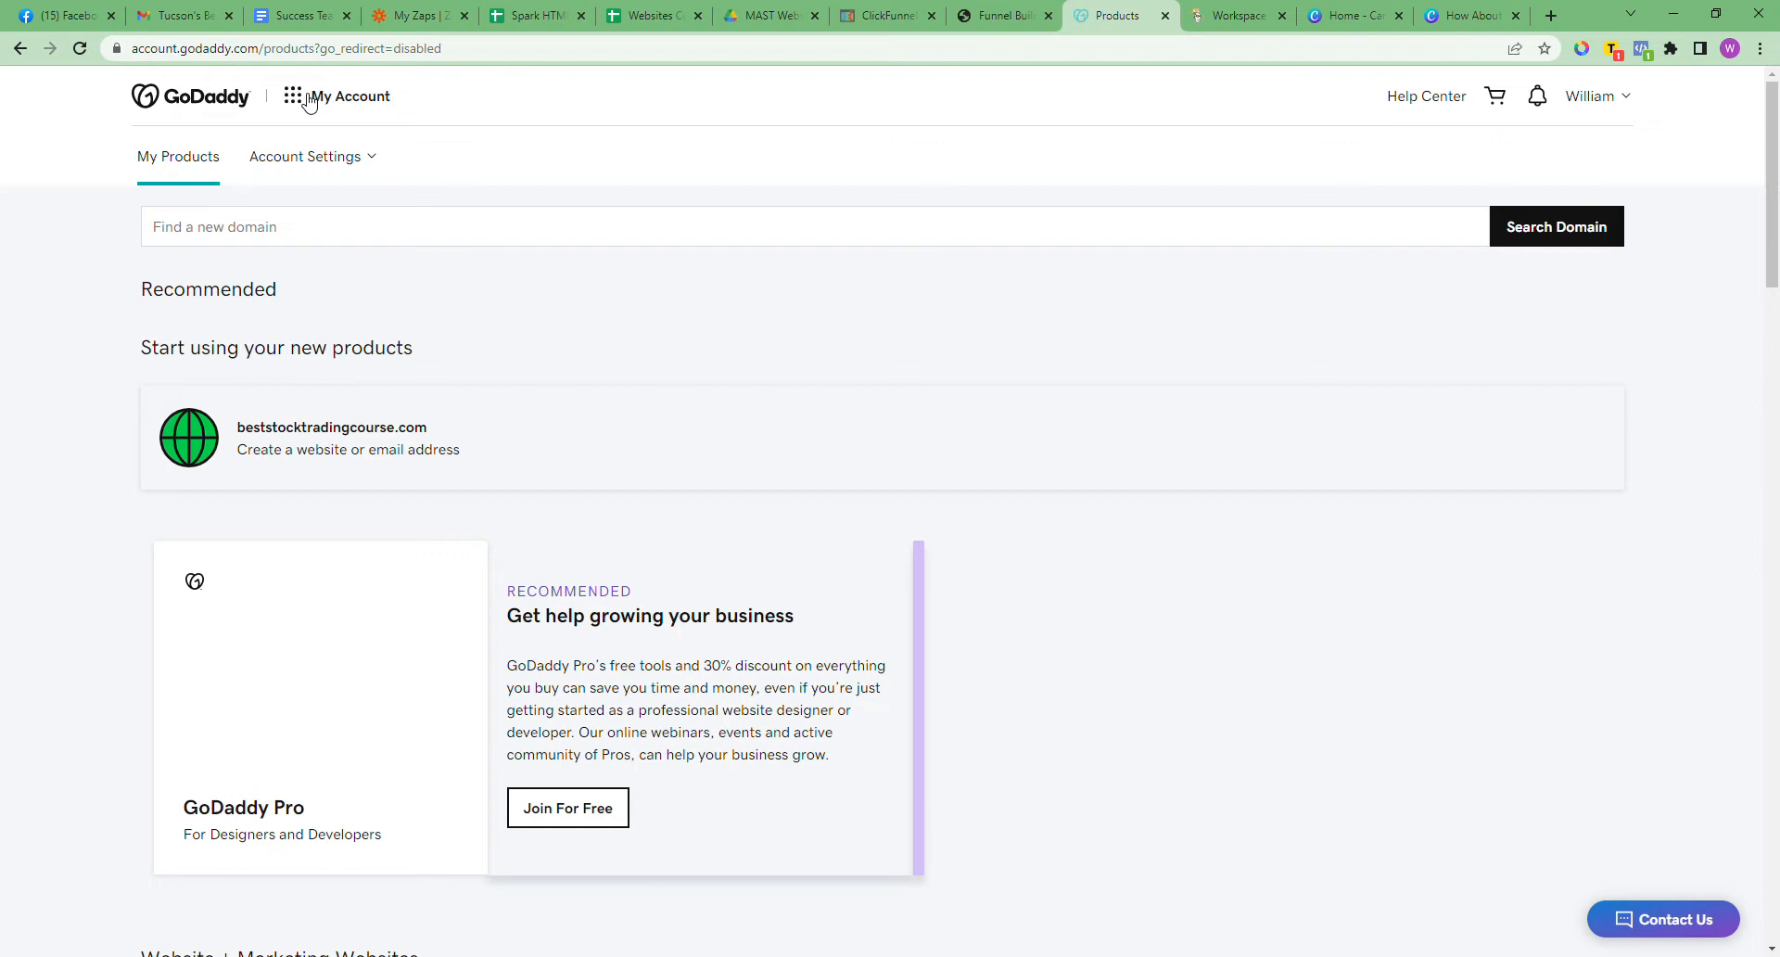
Go to the account's domain list and open DNS management for beachaerialmarketing.com
left_click(309, 102)
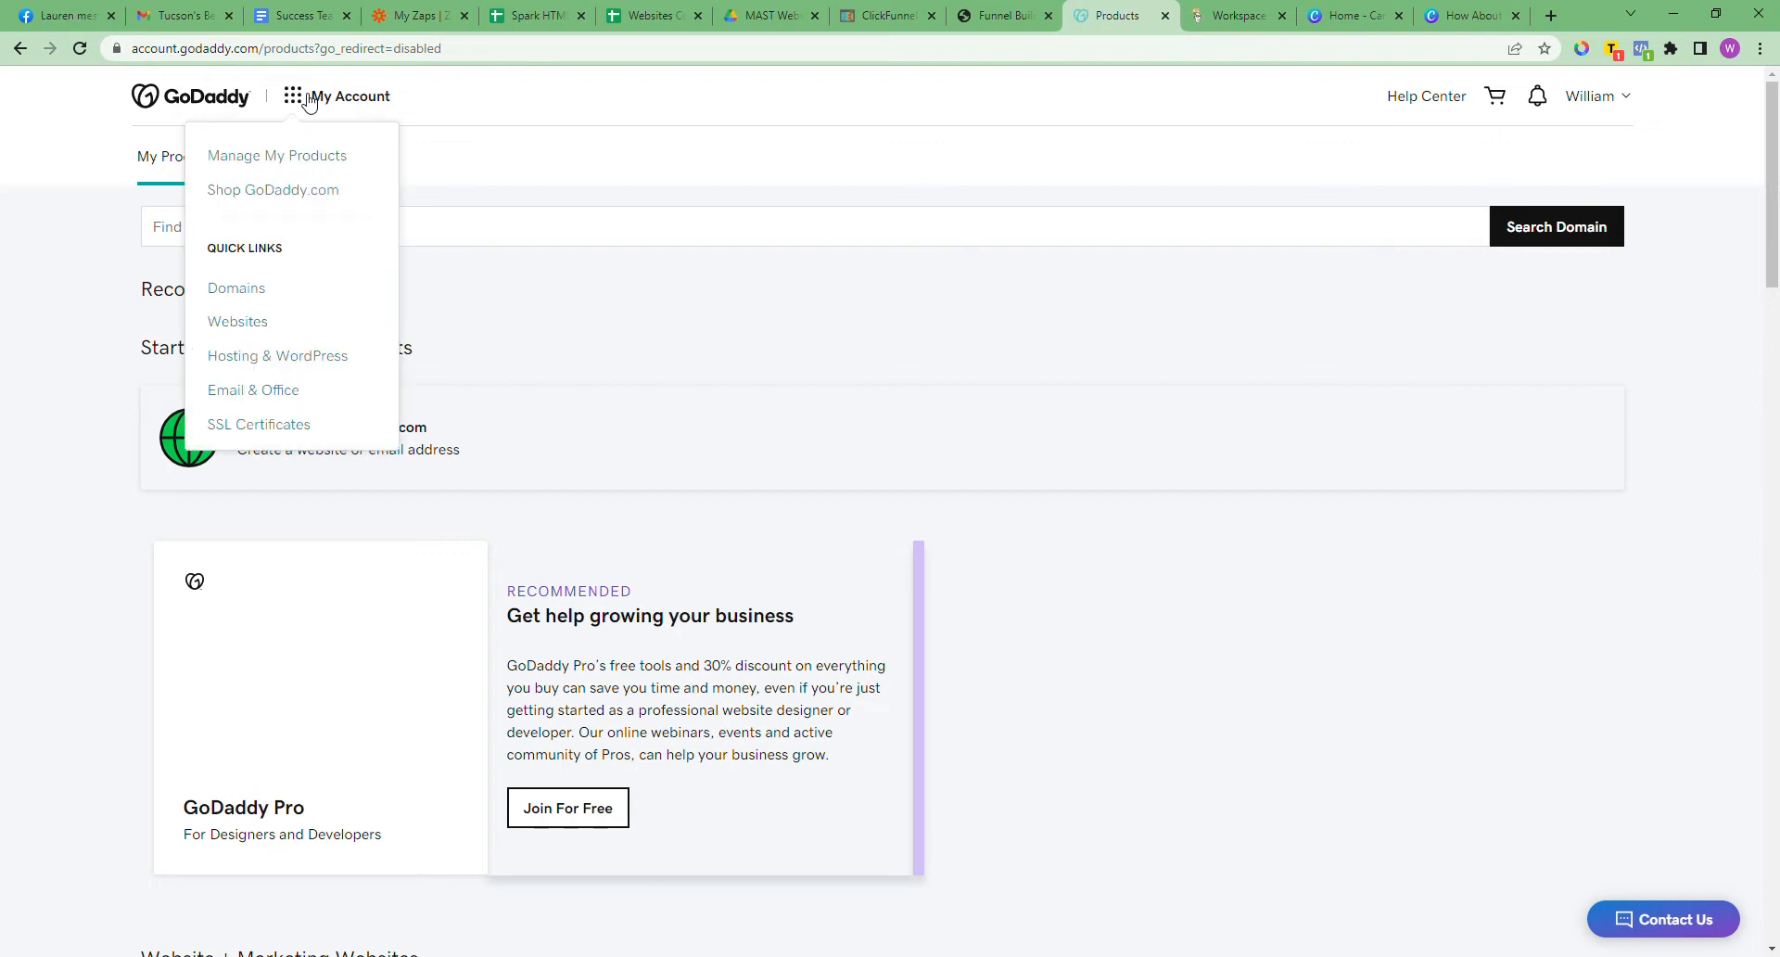
left_click(236, 289)
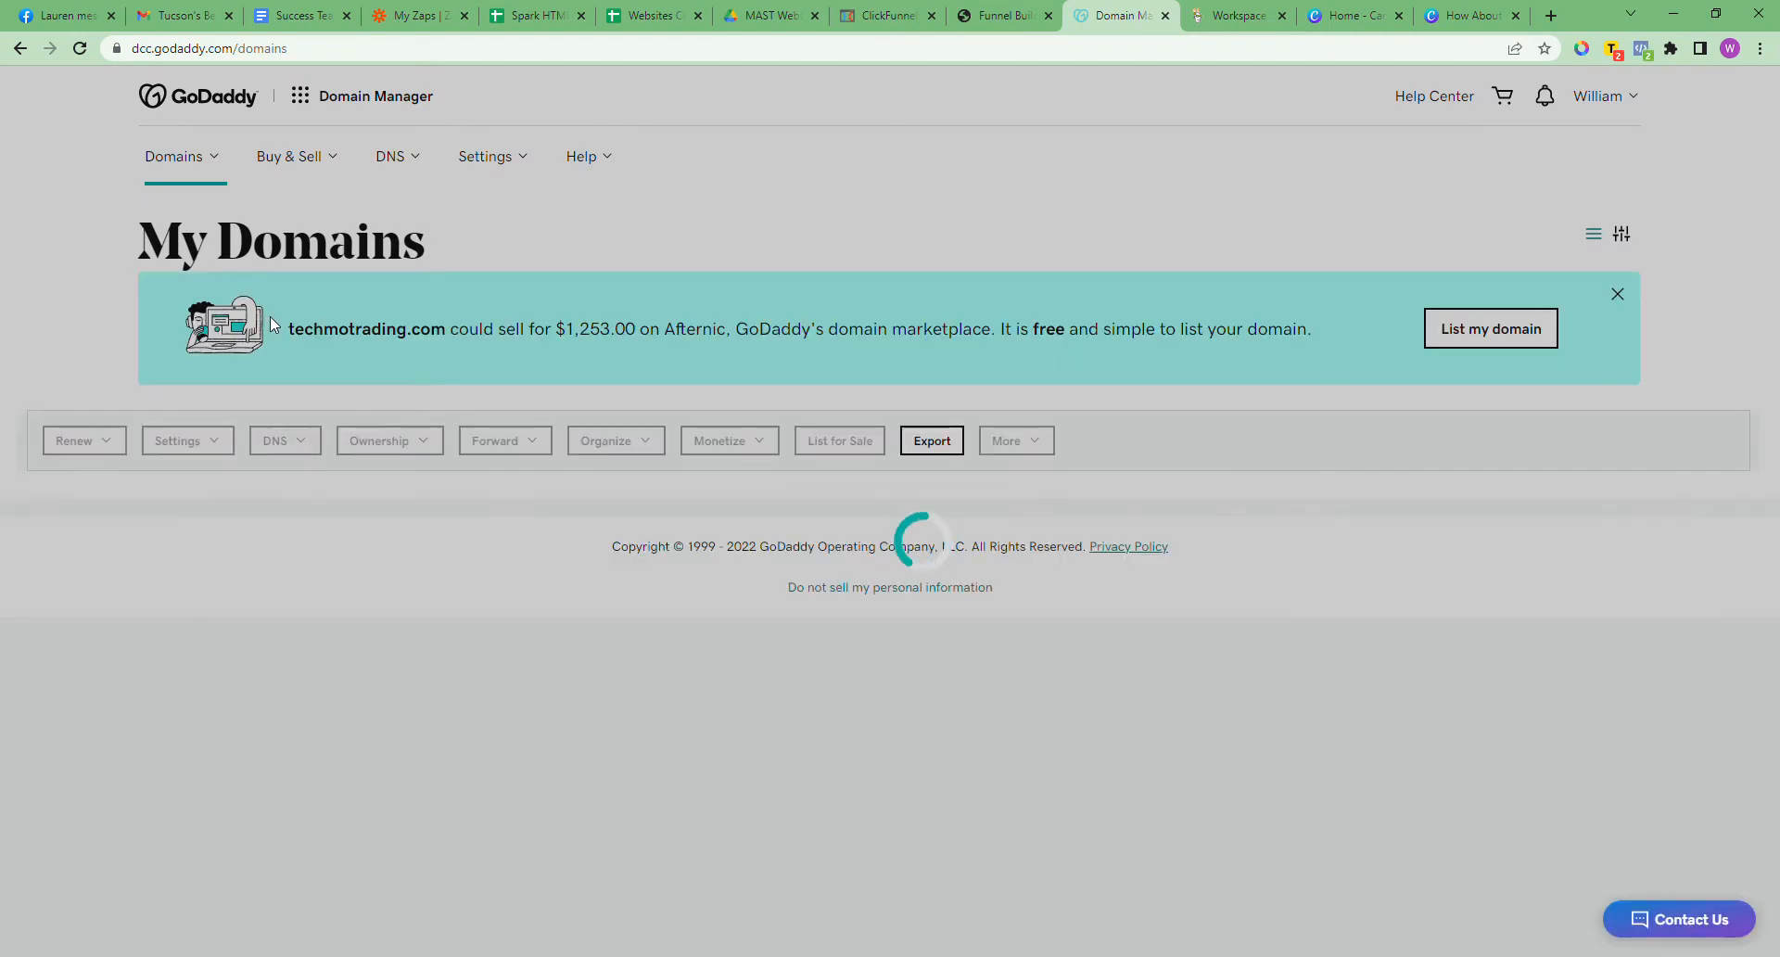
scroll(134, 410, "down", 1)
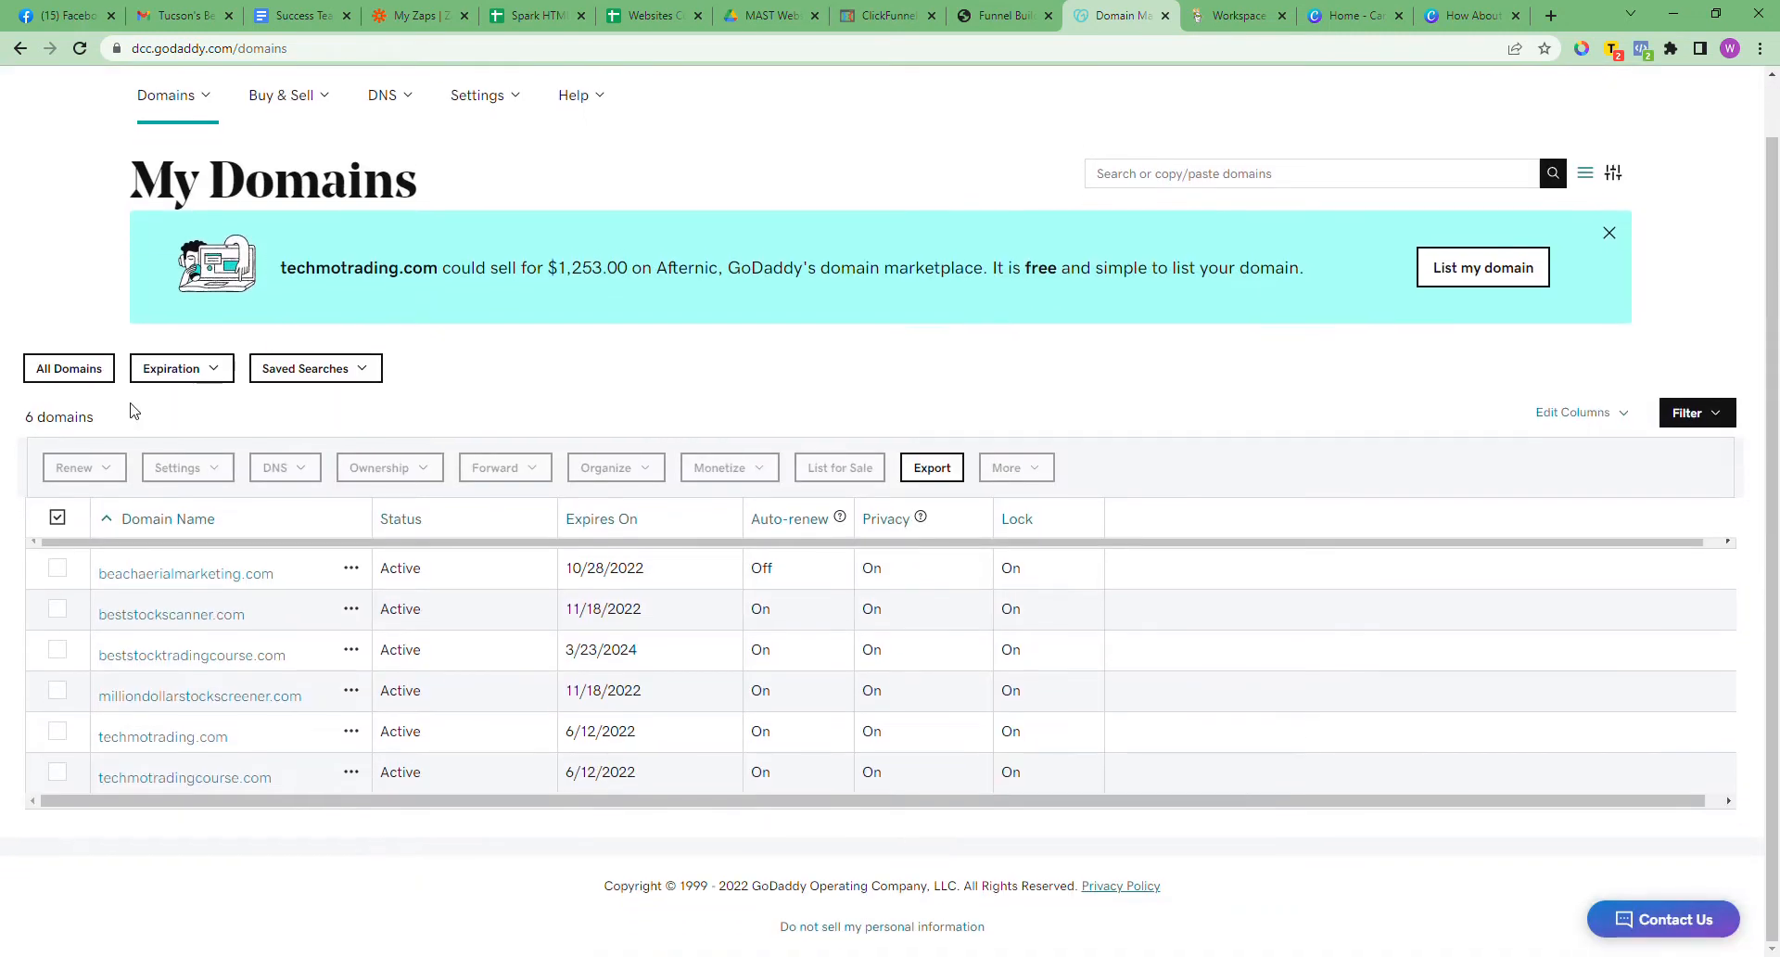
left_click(59, 573)
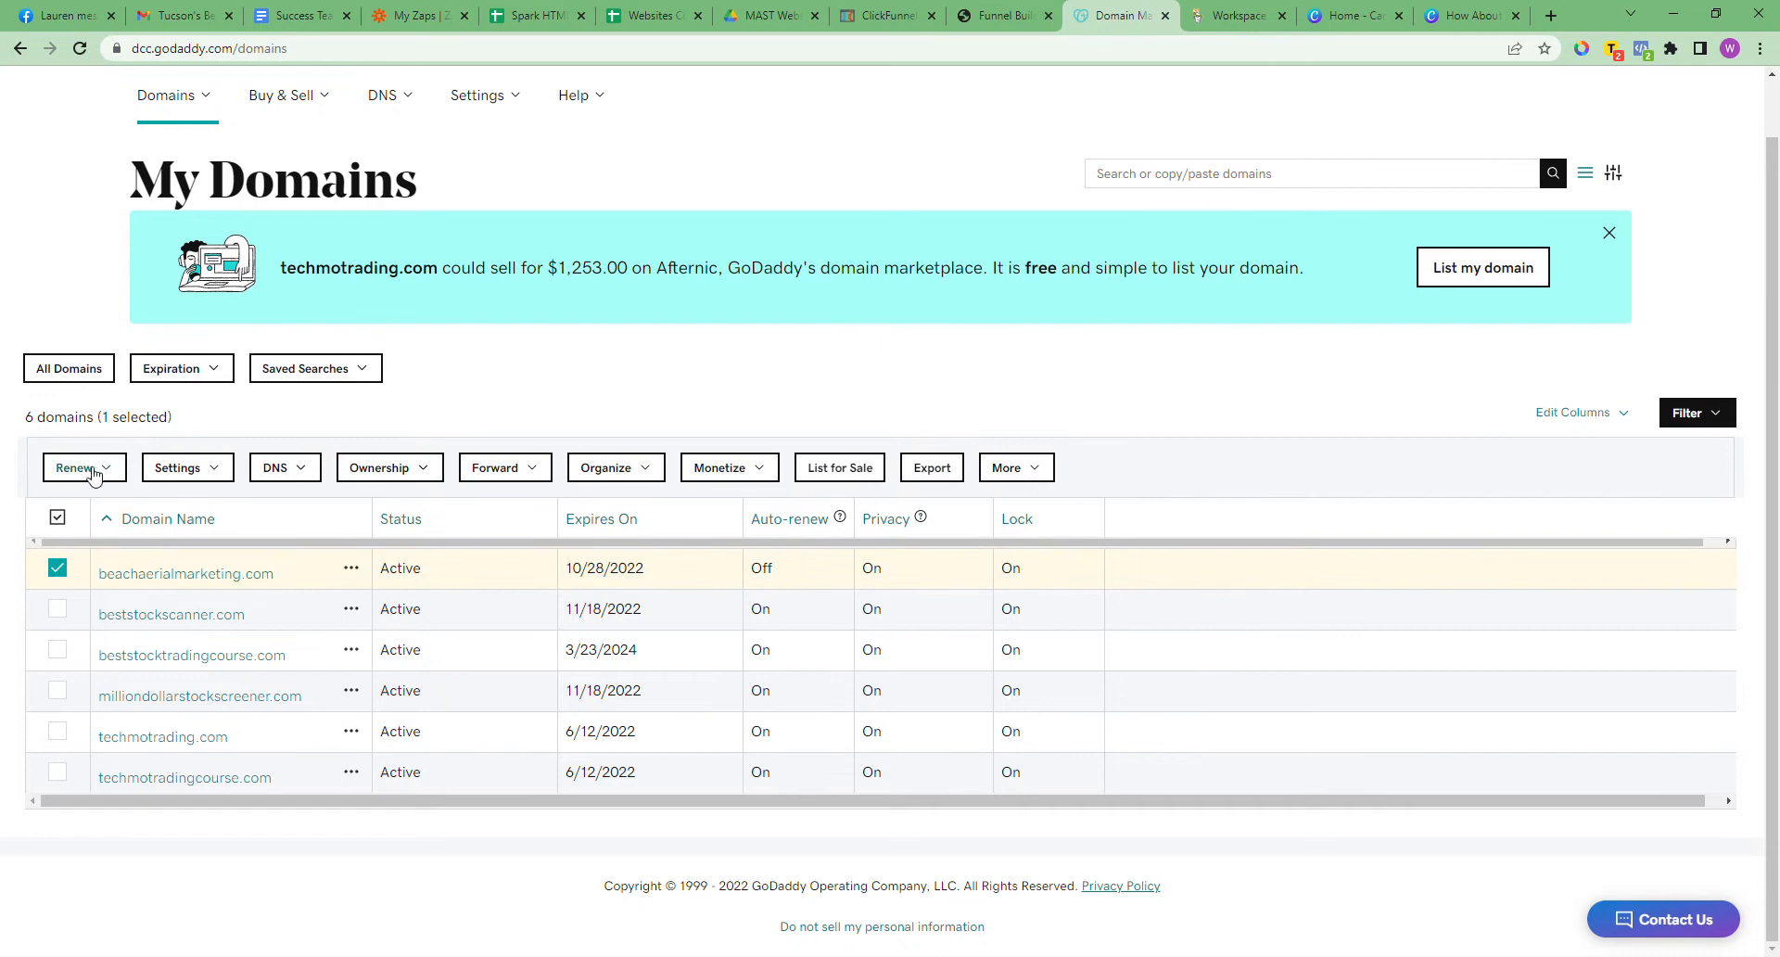
left_click(285, 470)
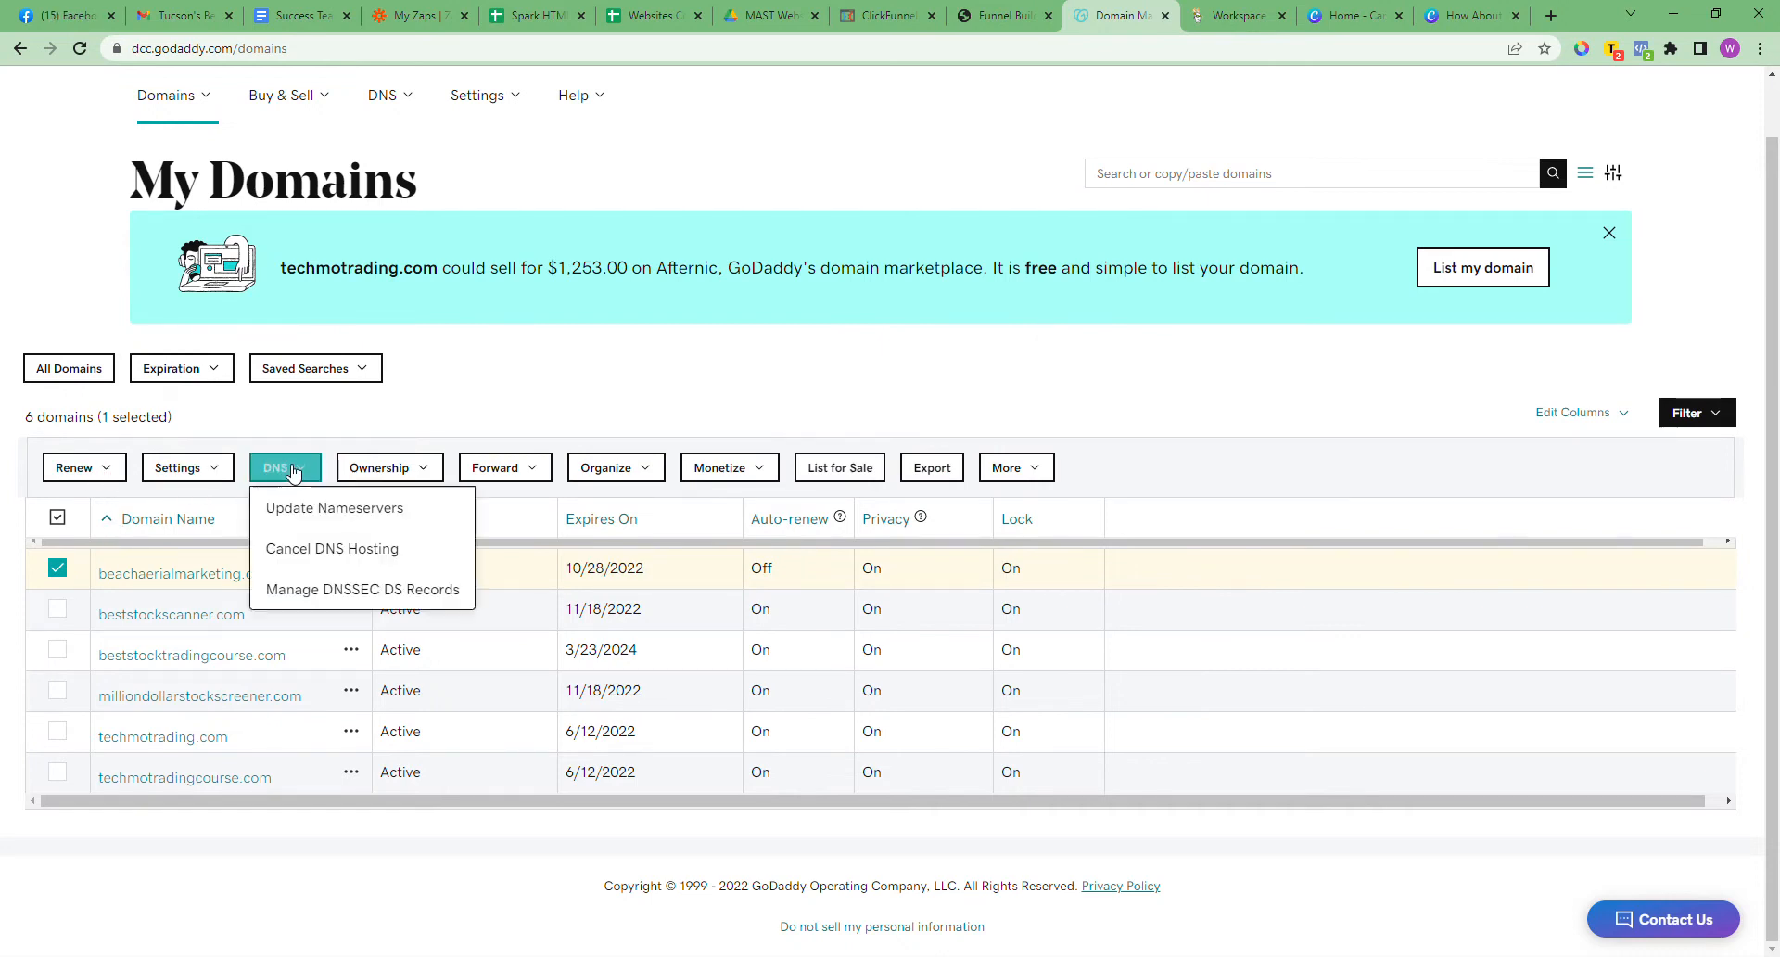
left_click(289, 594)
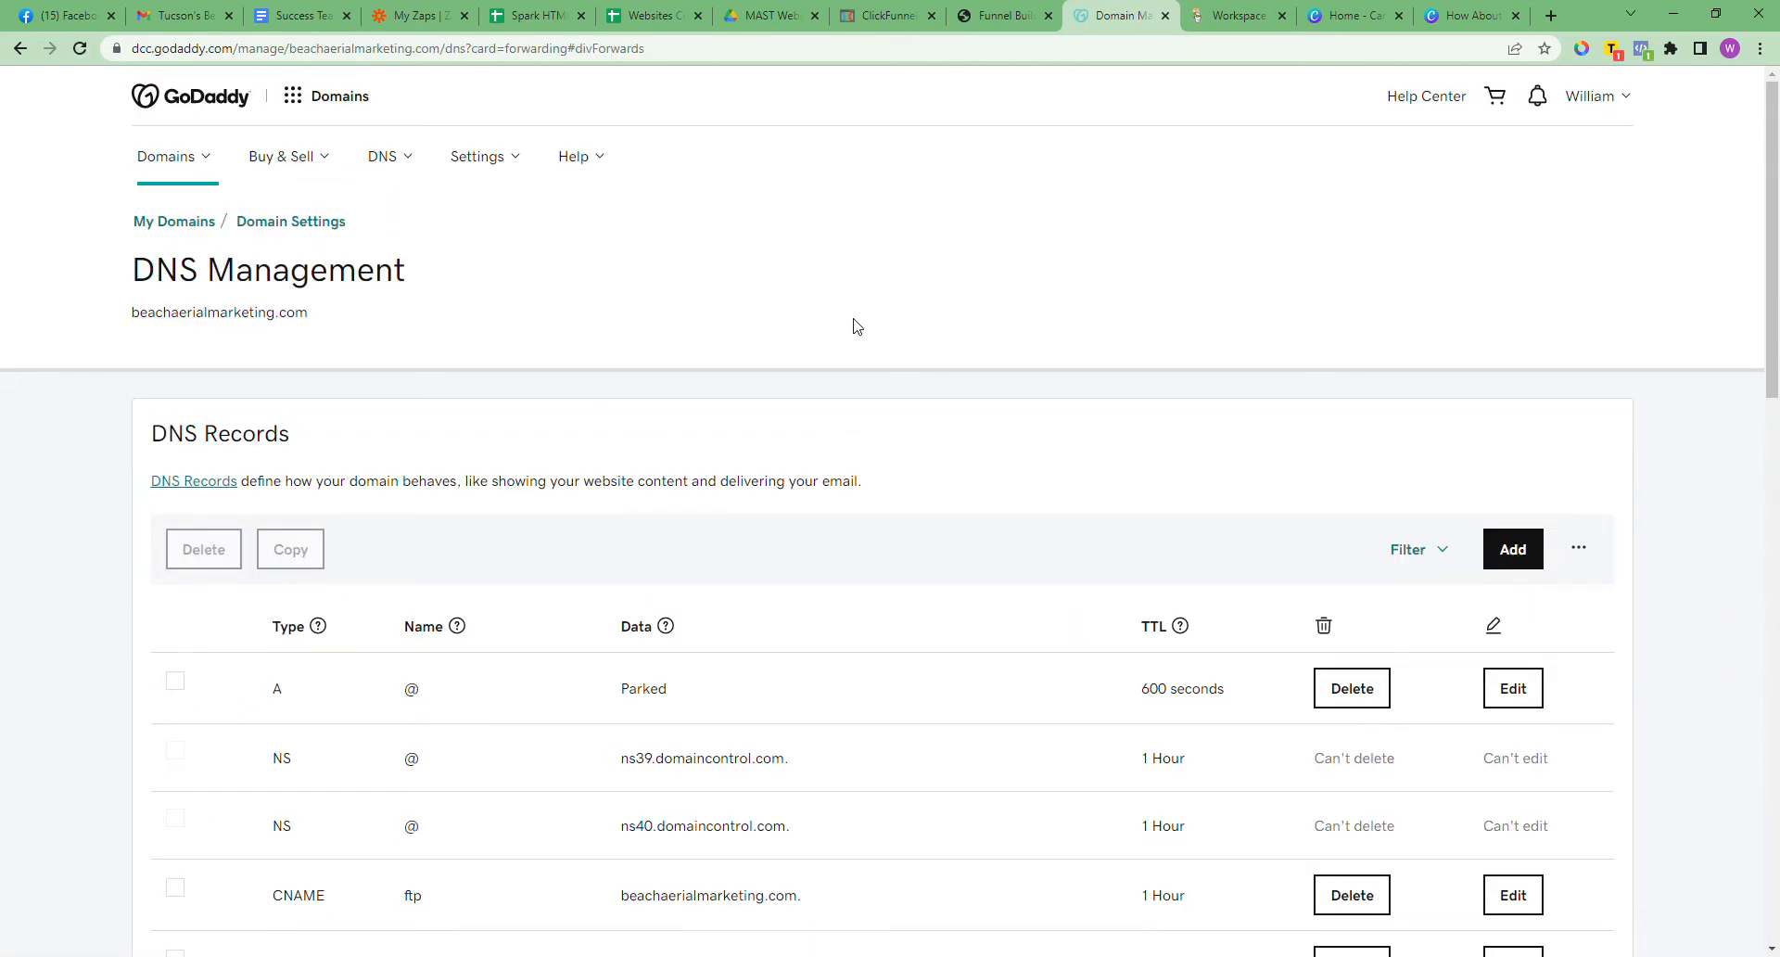
Delete the parked A record from the domain's DNS records and confirm the removal
scroll(862, 327, "down", 4)
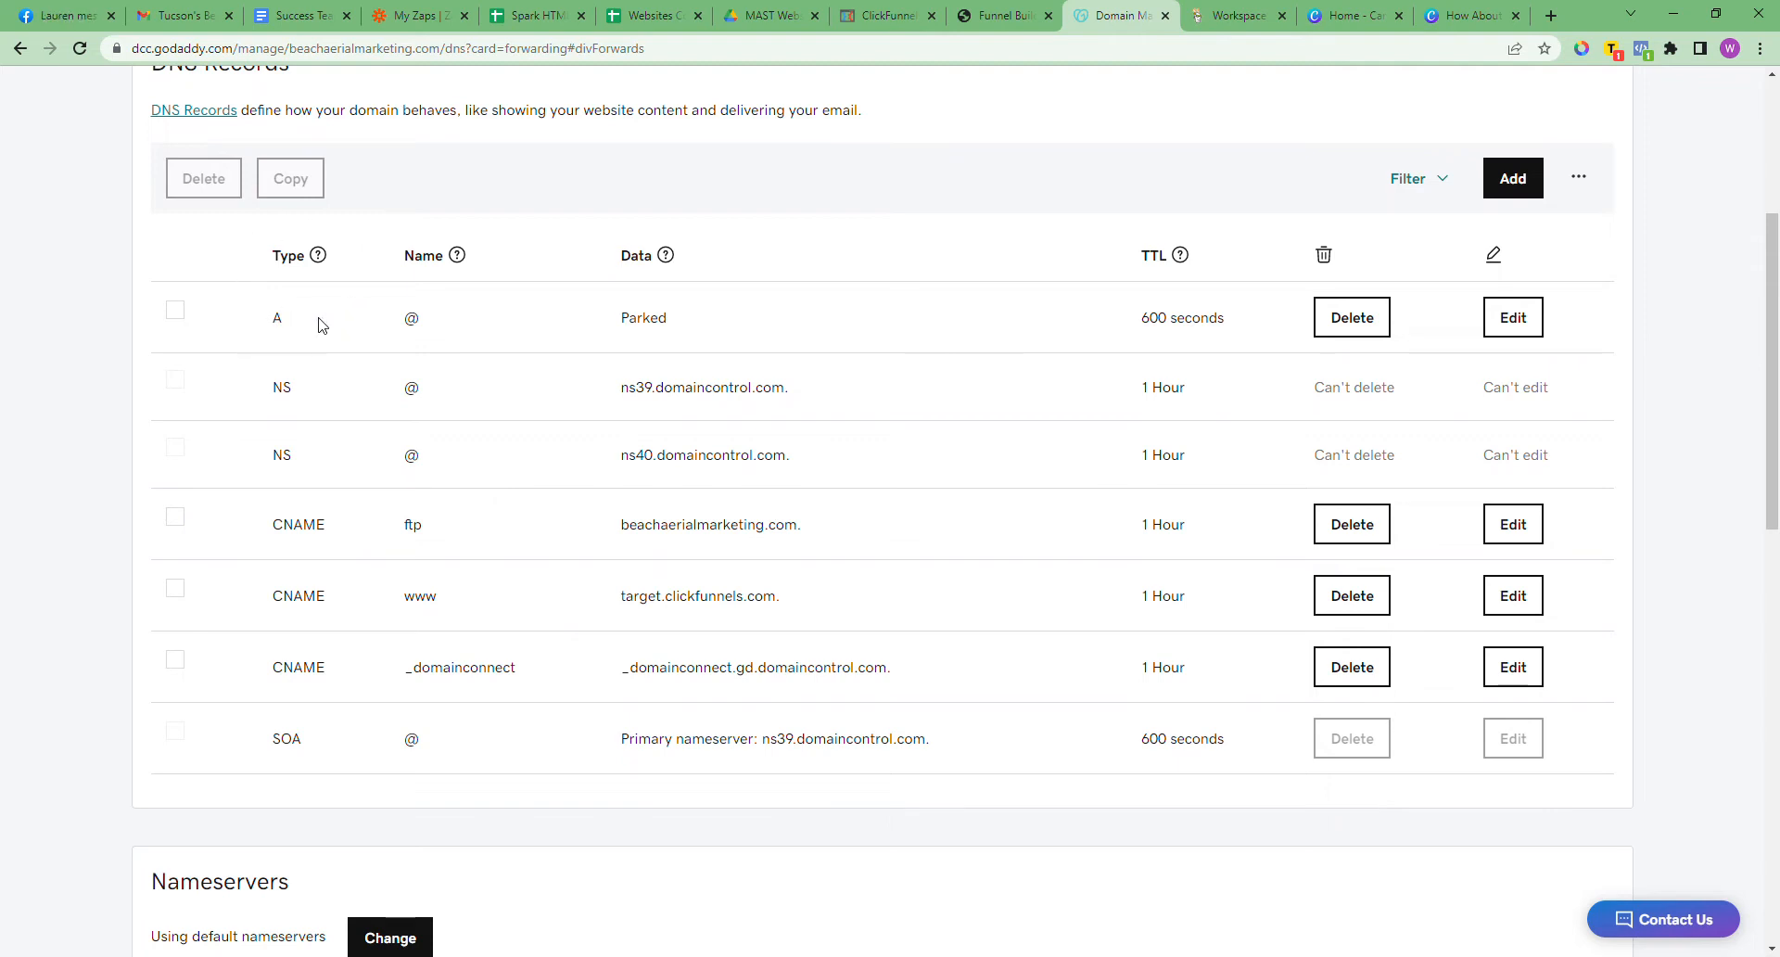
left_click_drag(609, 329, 690, 328)
left_click(1340, 317)
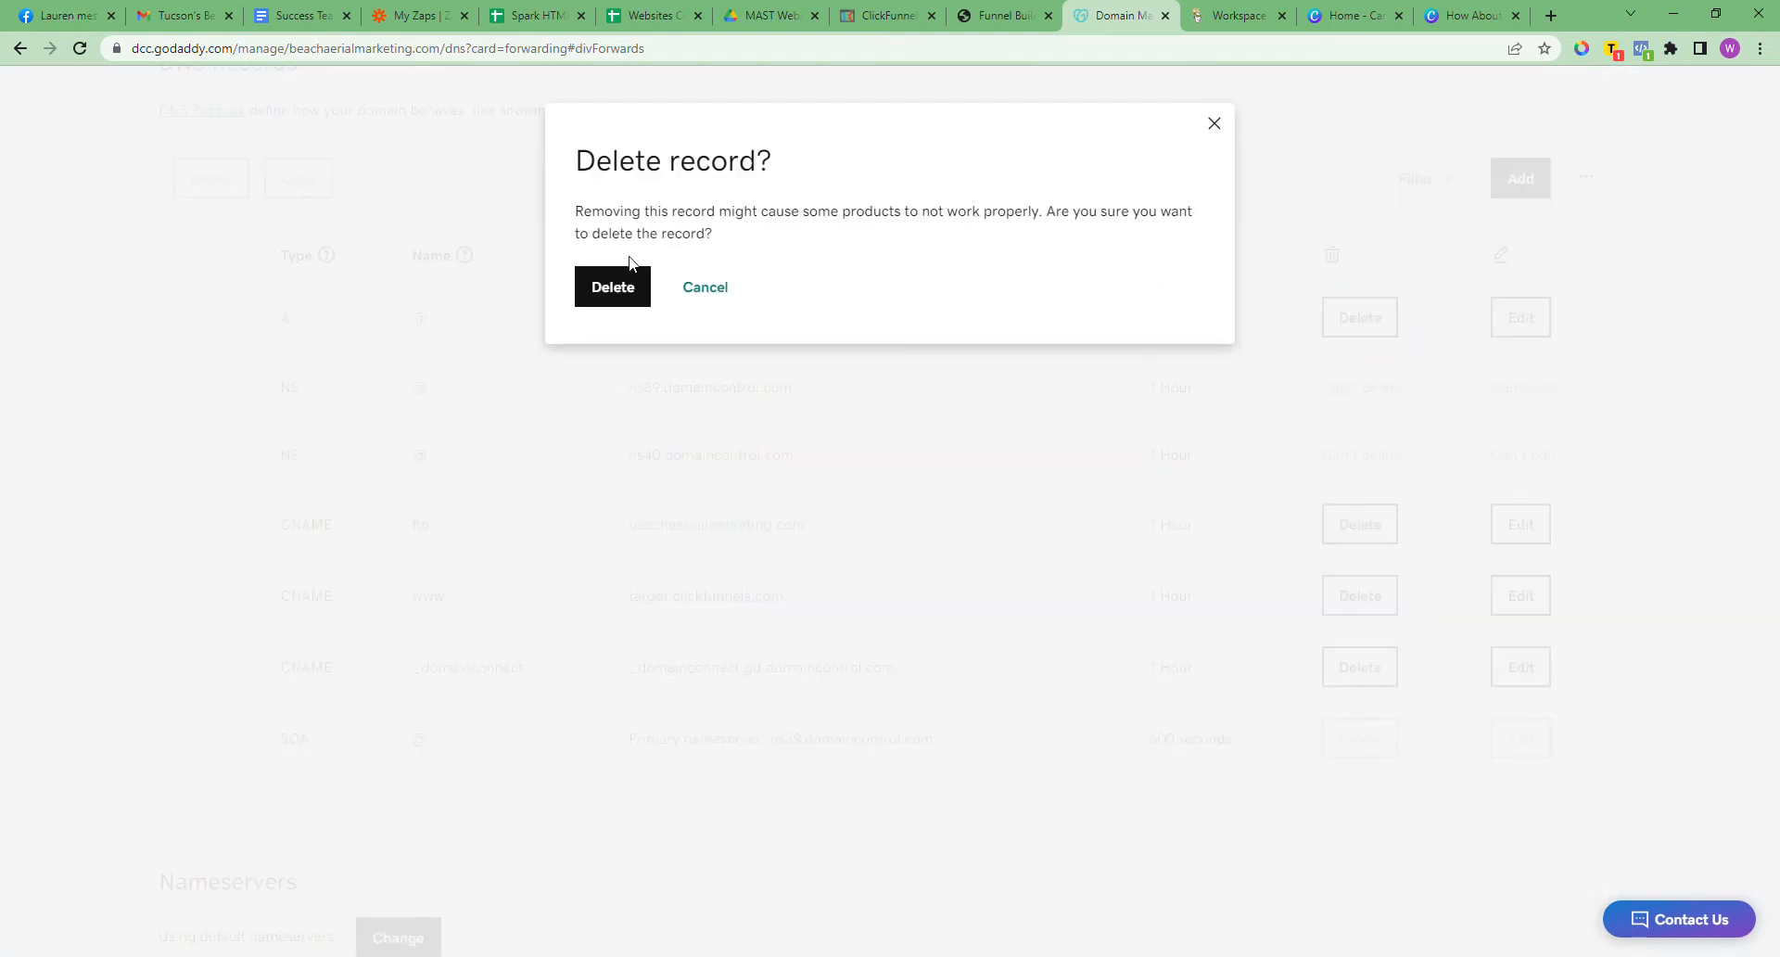
left_click(619, 289)
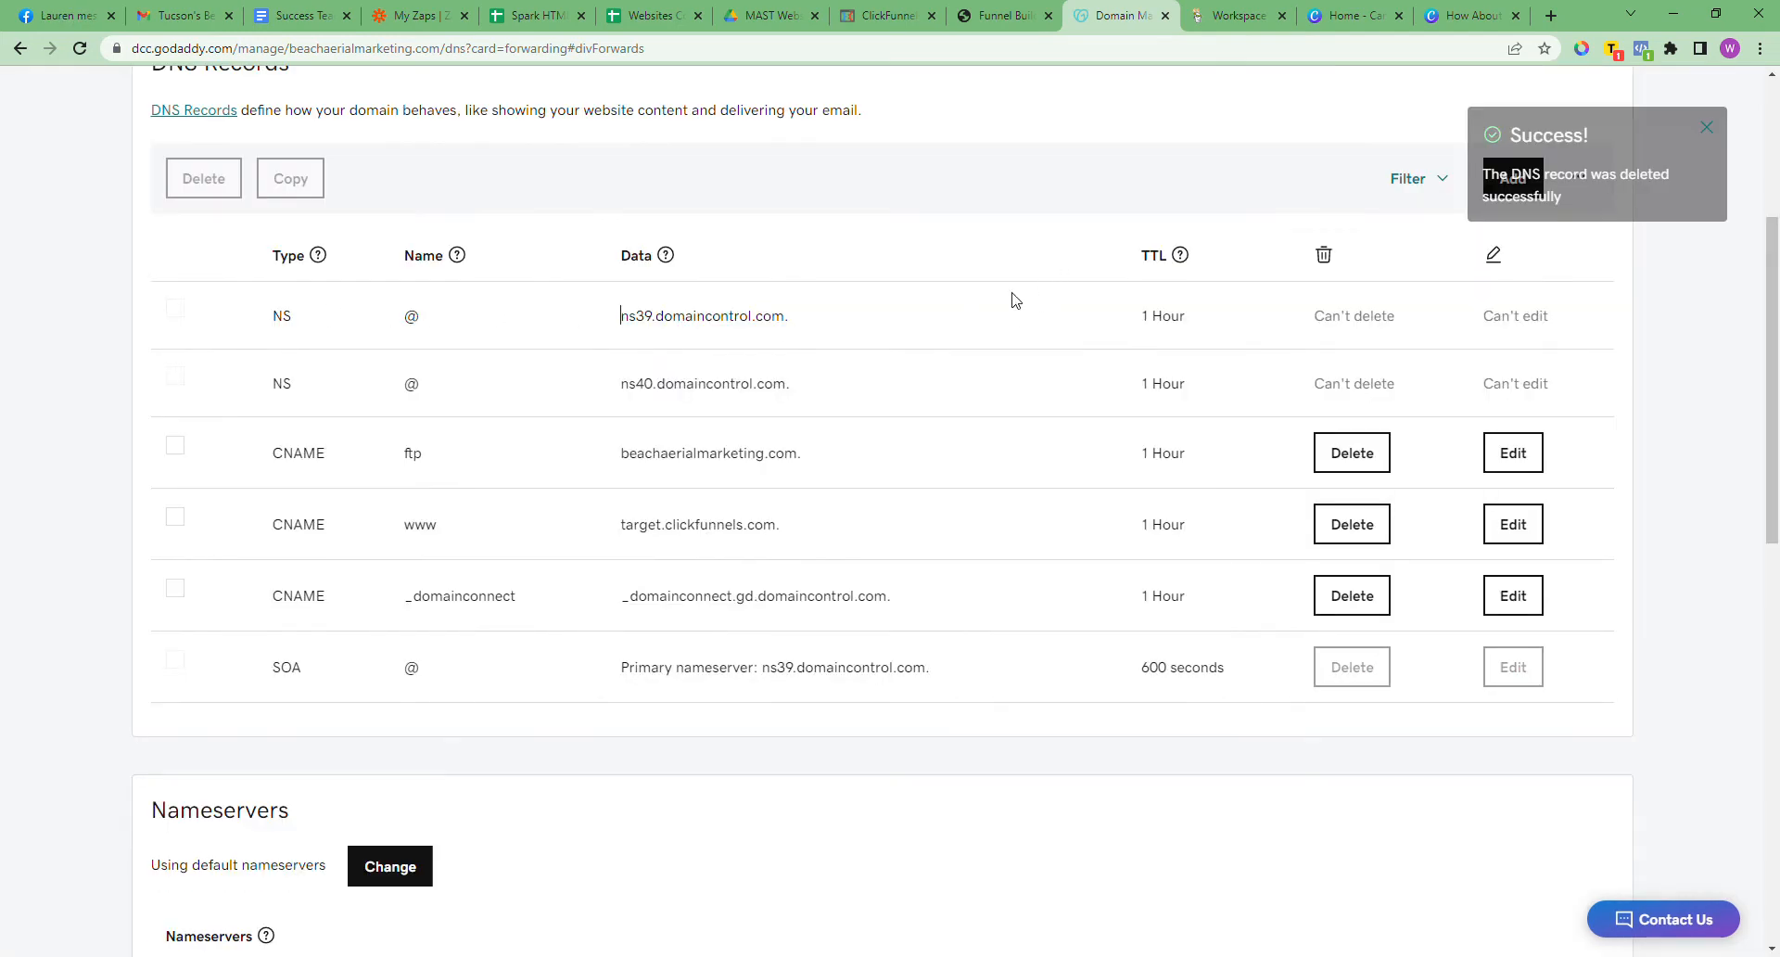
Examine the type, name and data of the ftp and www CNAME records
scroll(326, 278, "down", 1)
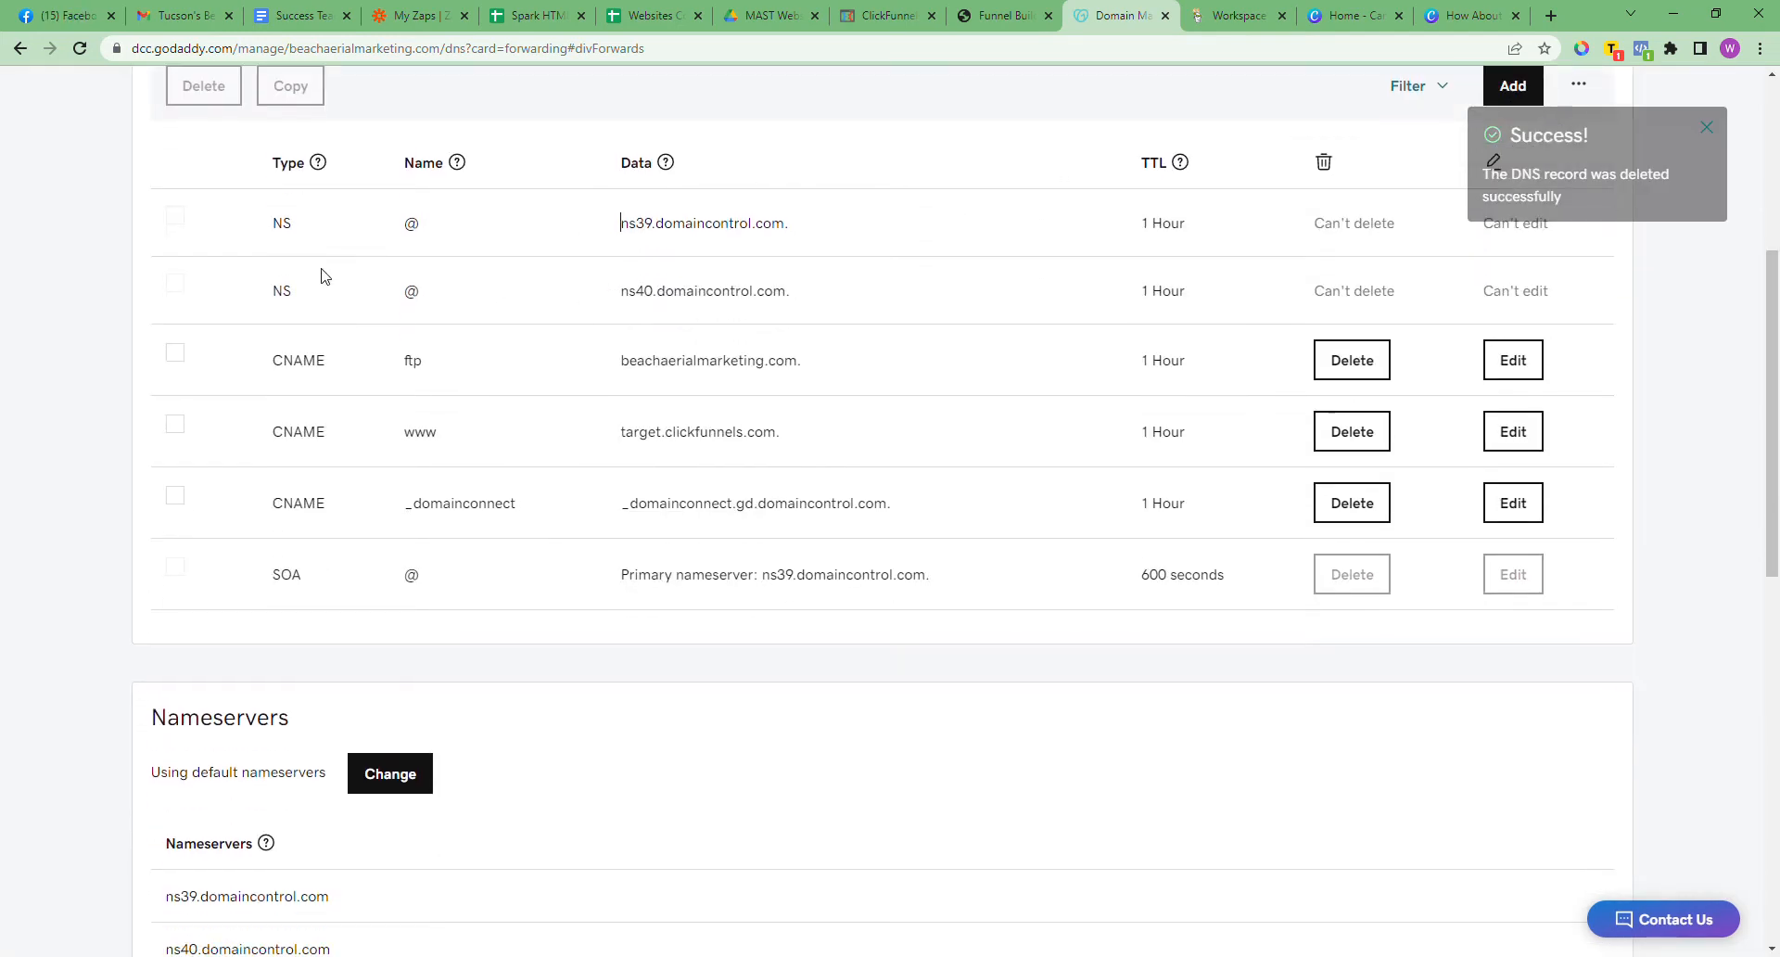
mouse_move(298, 180)
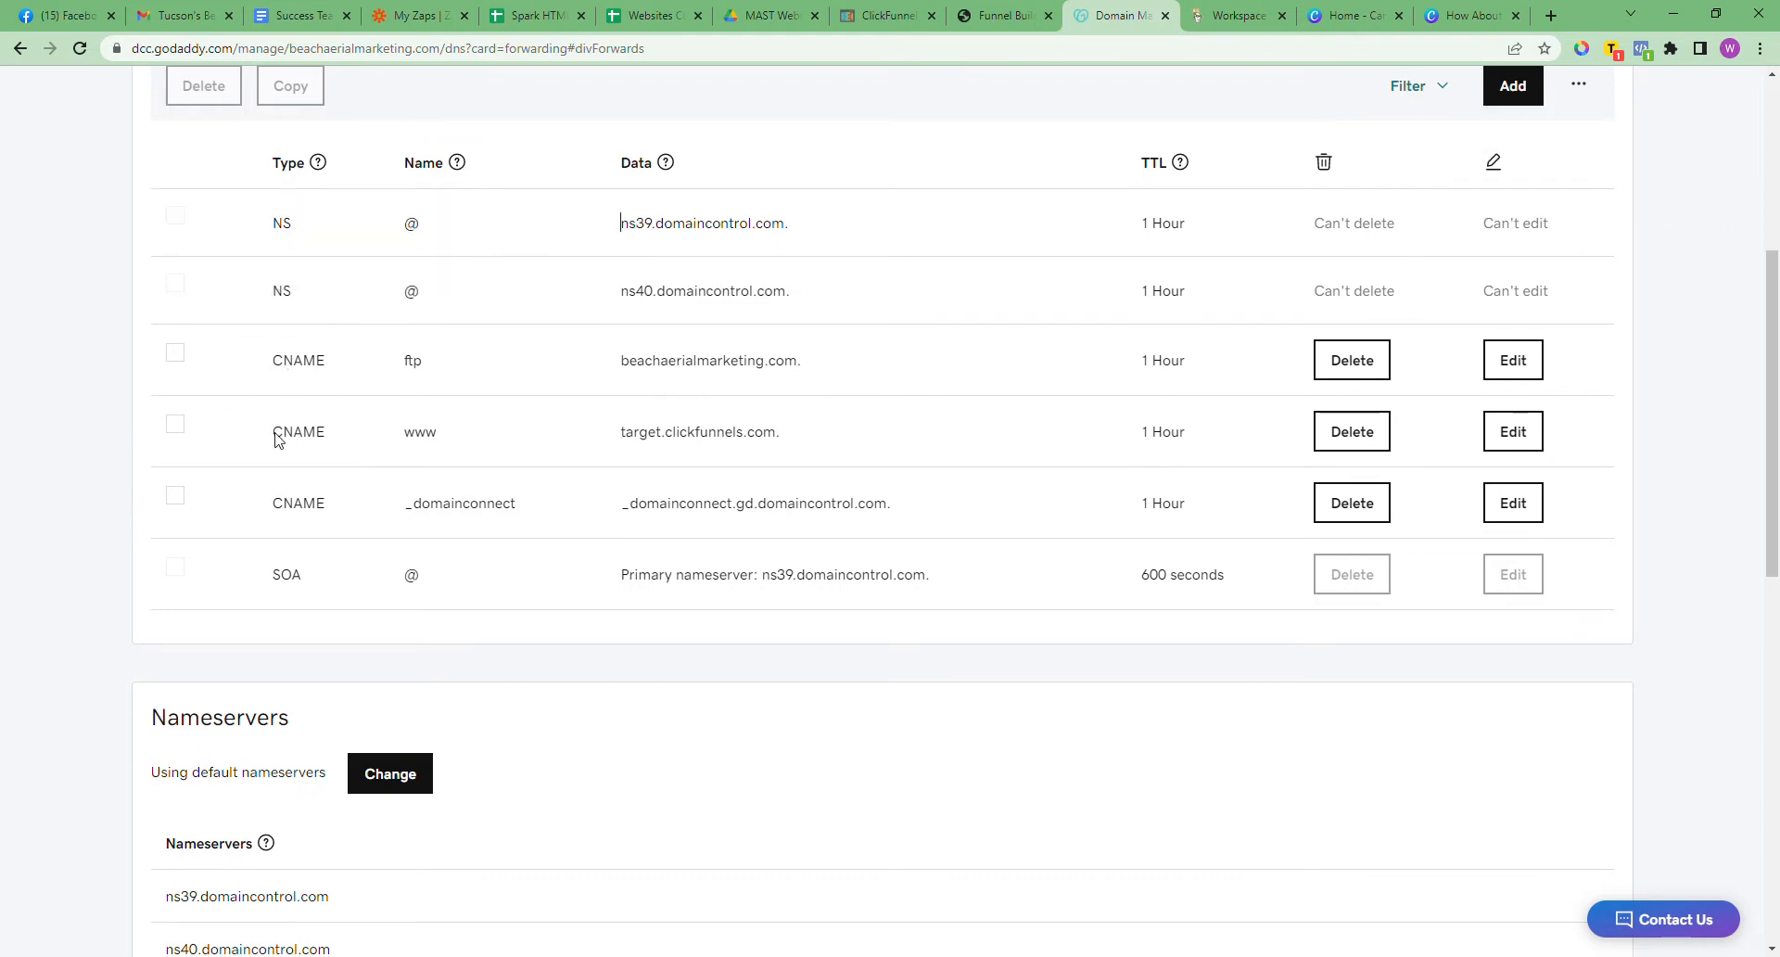
mouse_move(449, 178)
double_click(284, 436)
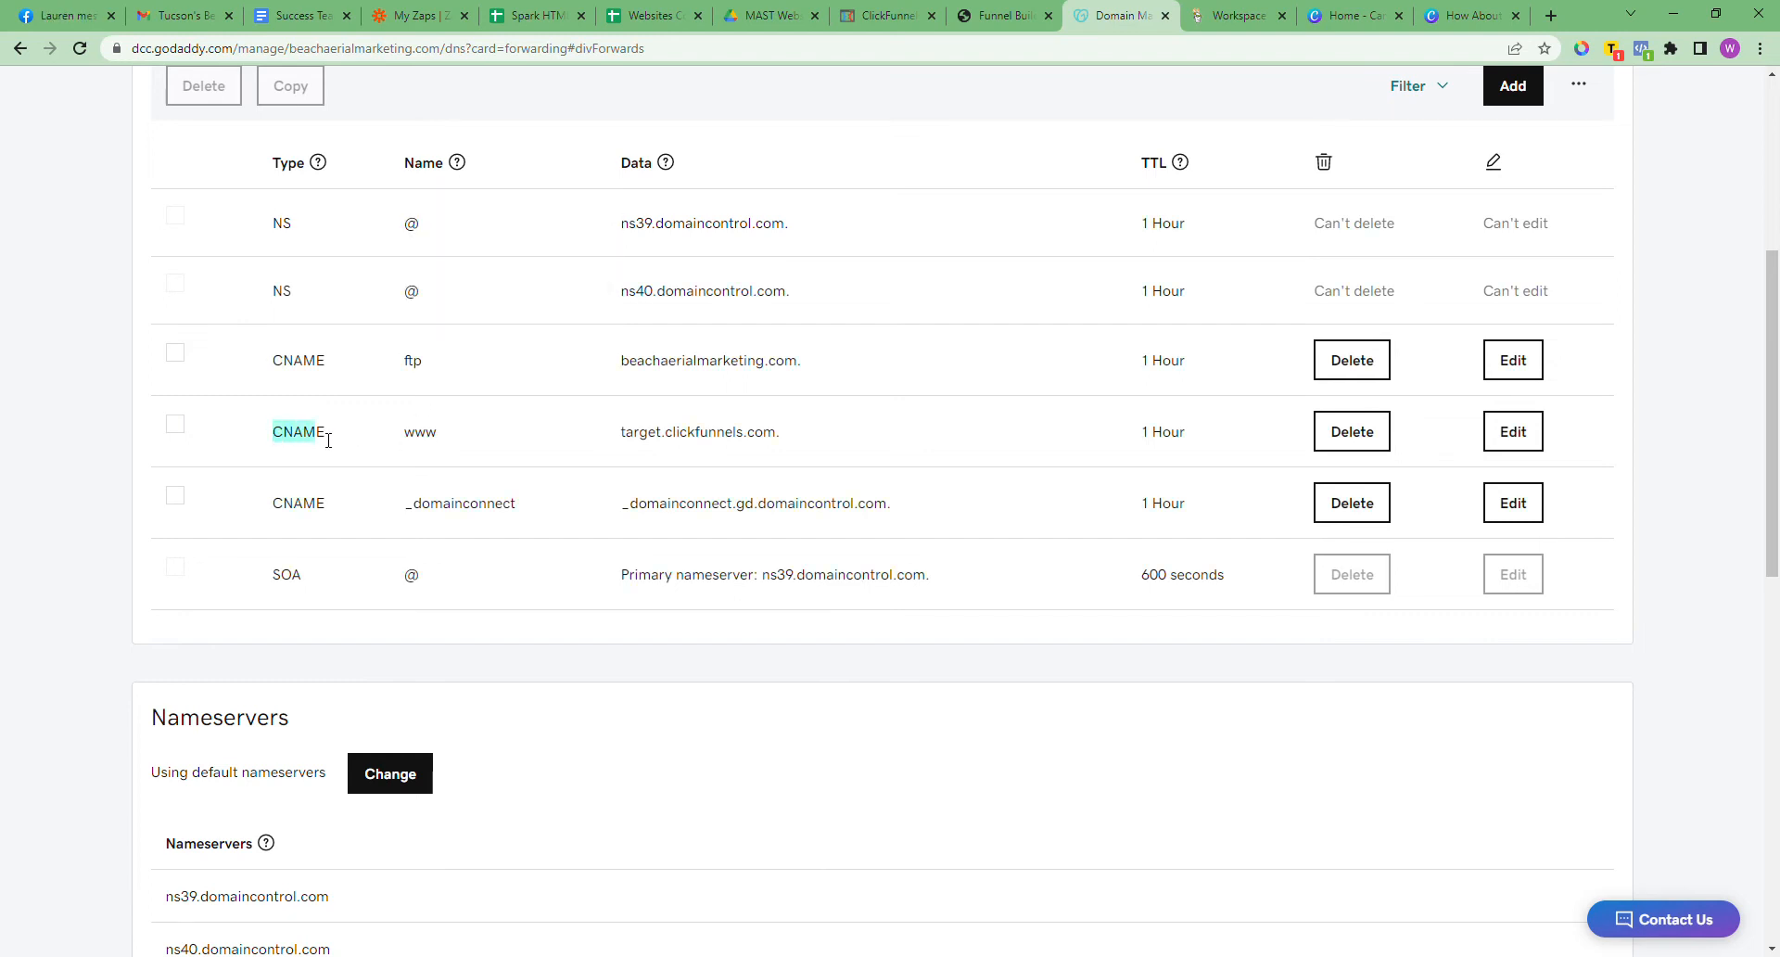
double_click(417, 443)
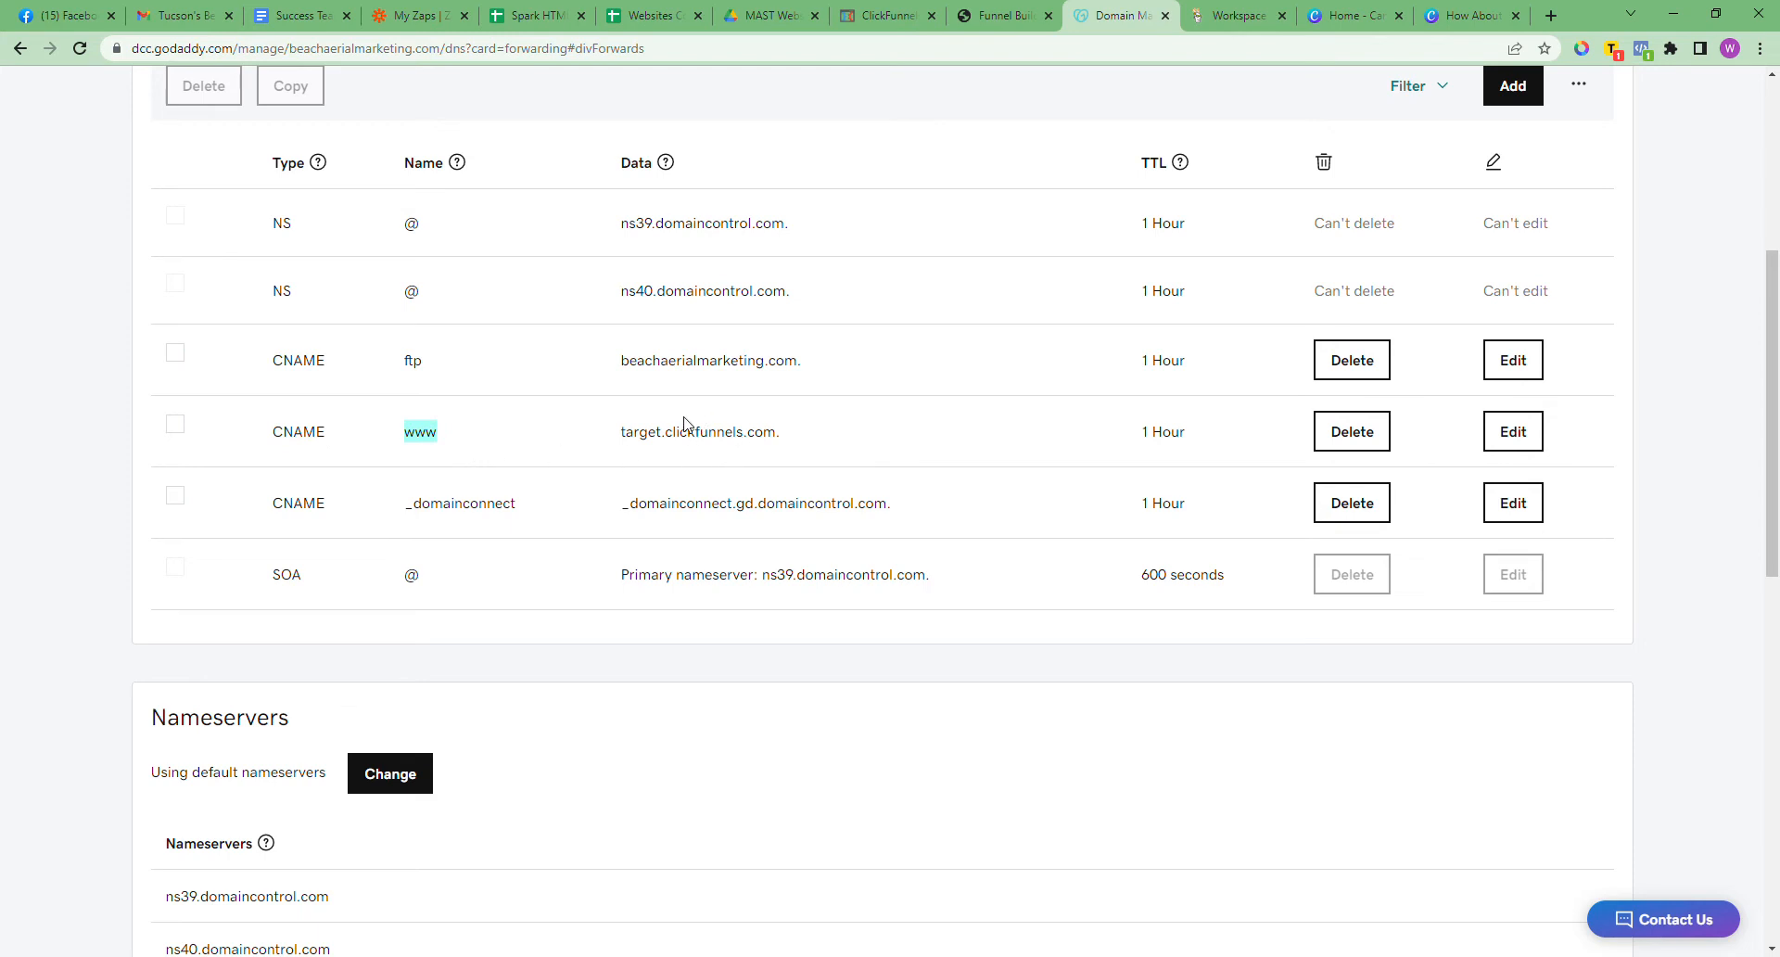
left_click_drag(609, 364, 830, 369)
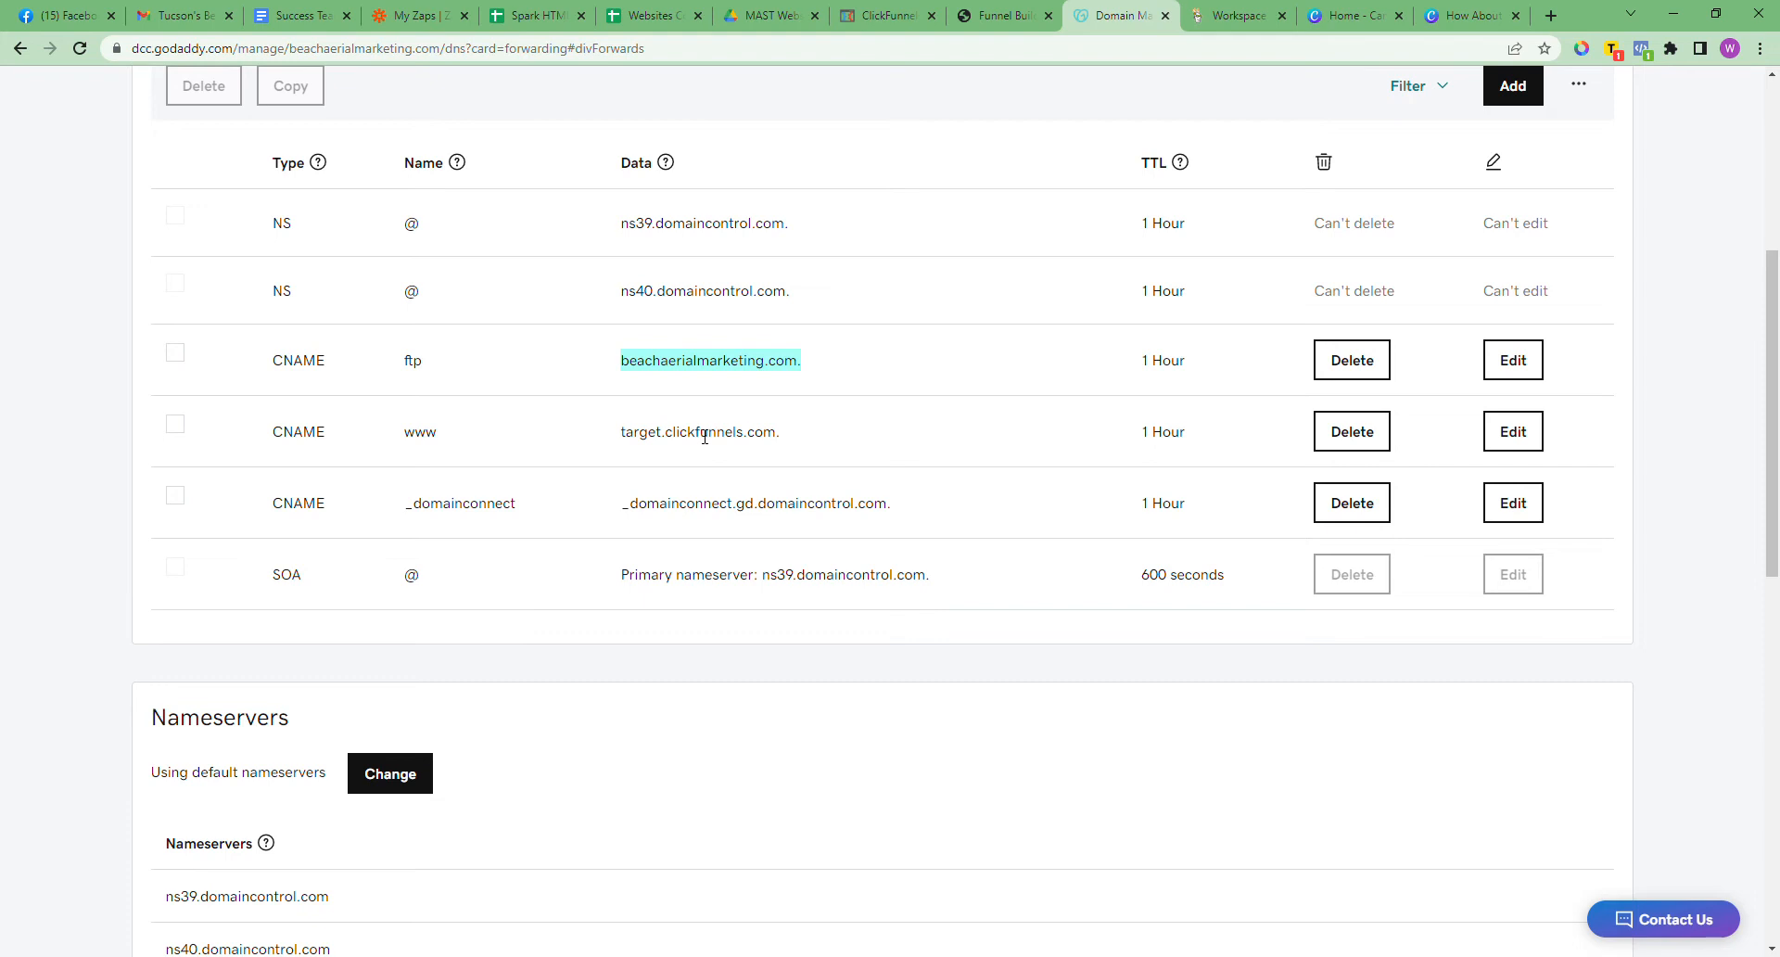
left_click_drag(615, 434, 798, 460)
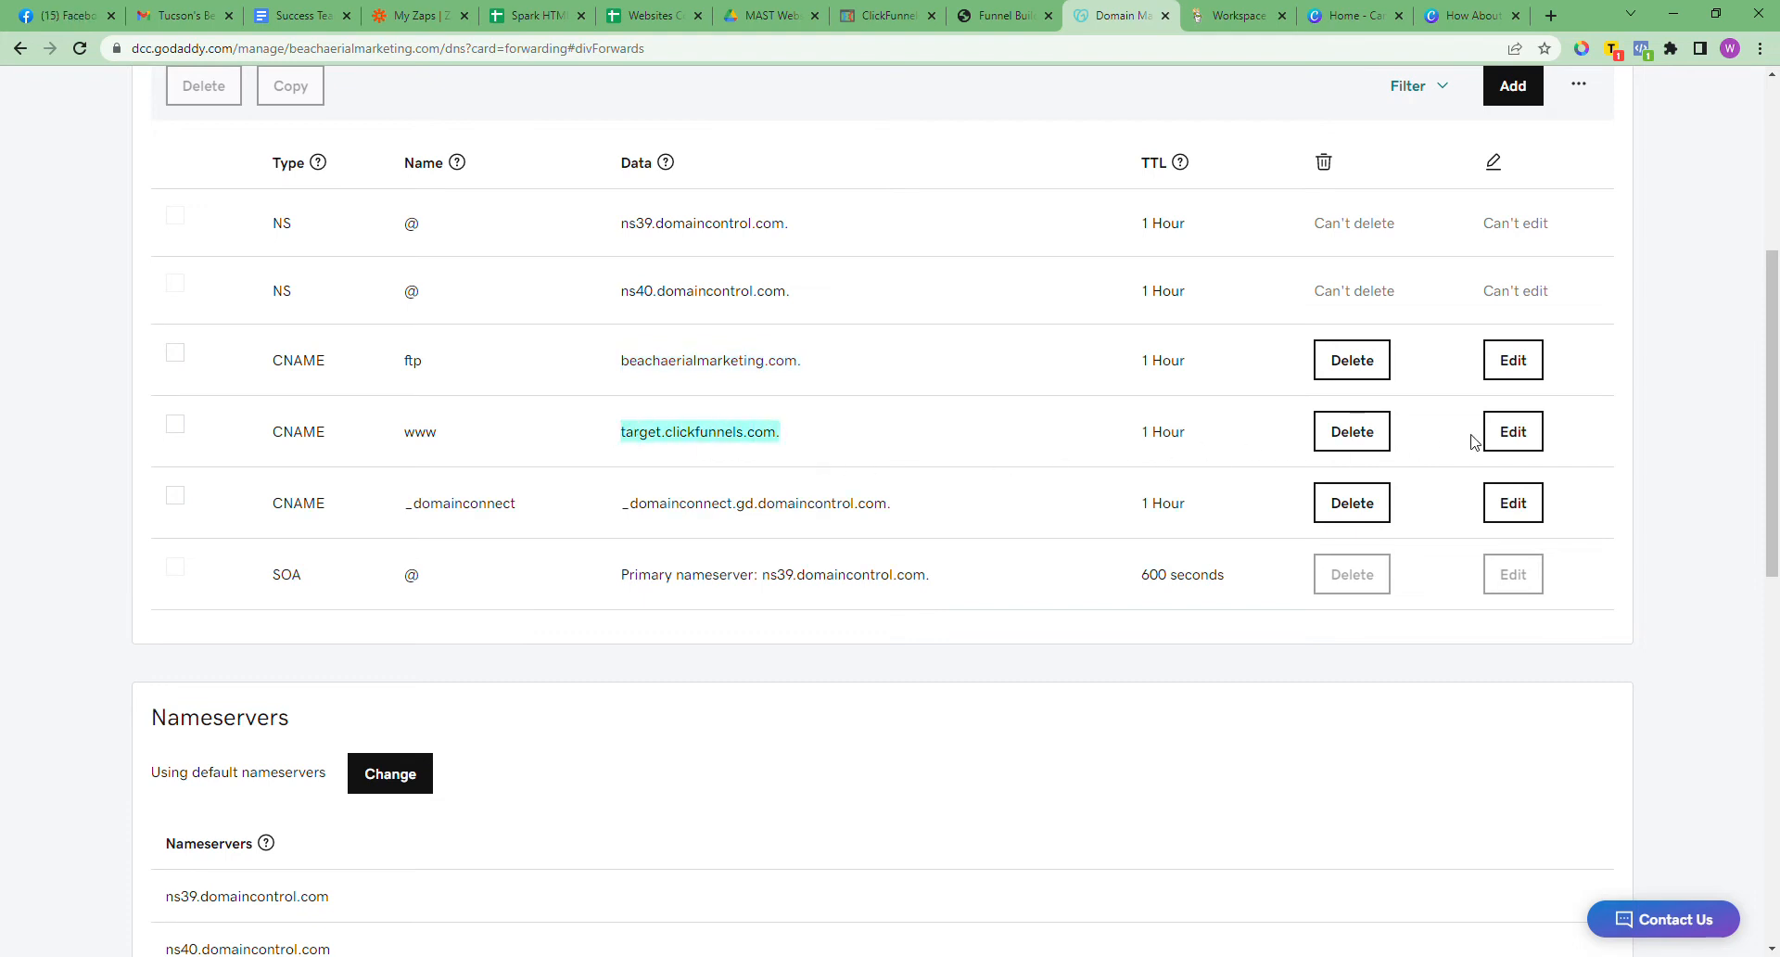
Open the www CNAME record for editing and select its whole value
left_click(1516, 435)
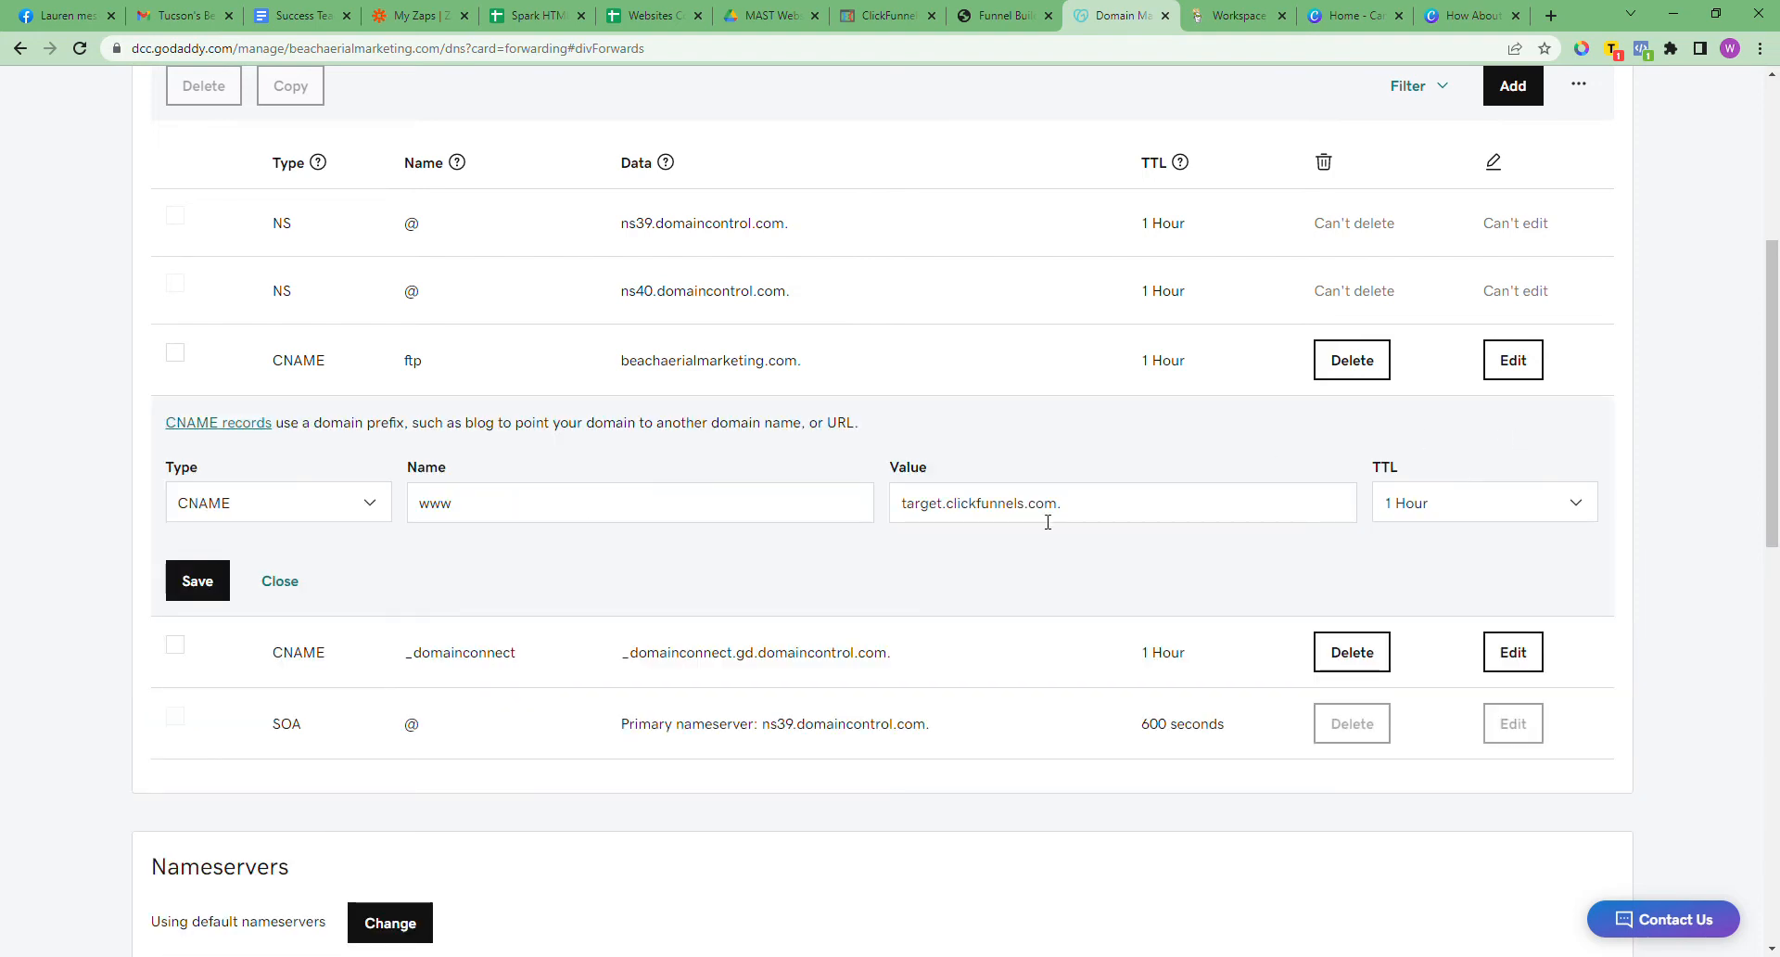
left_click_drag(1071, 505, 899, 506)
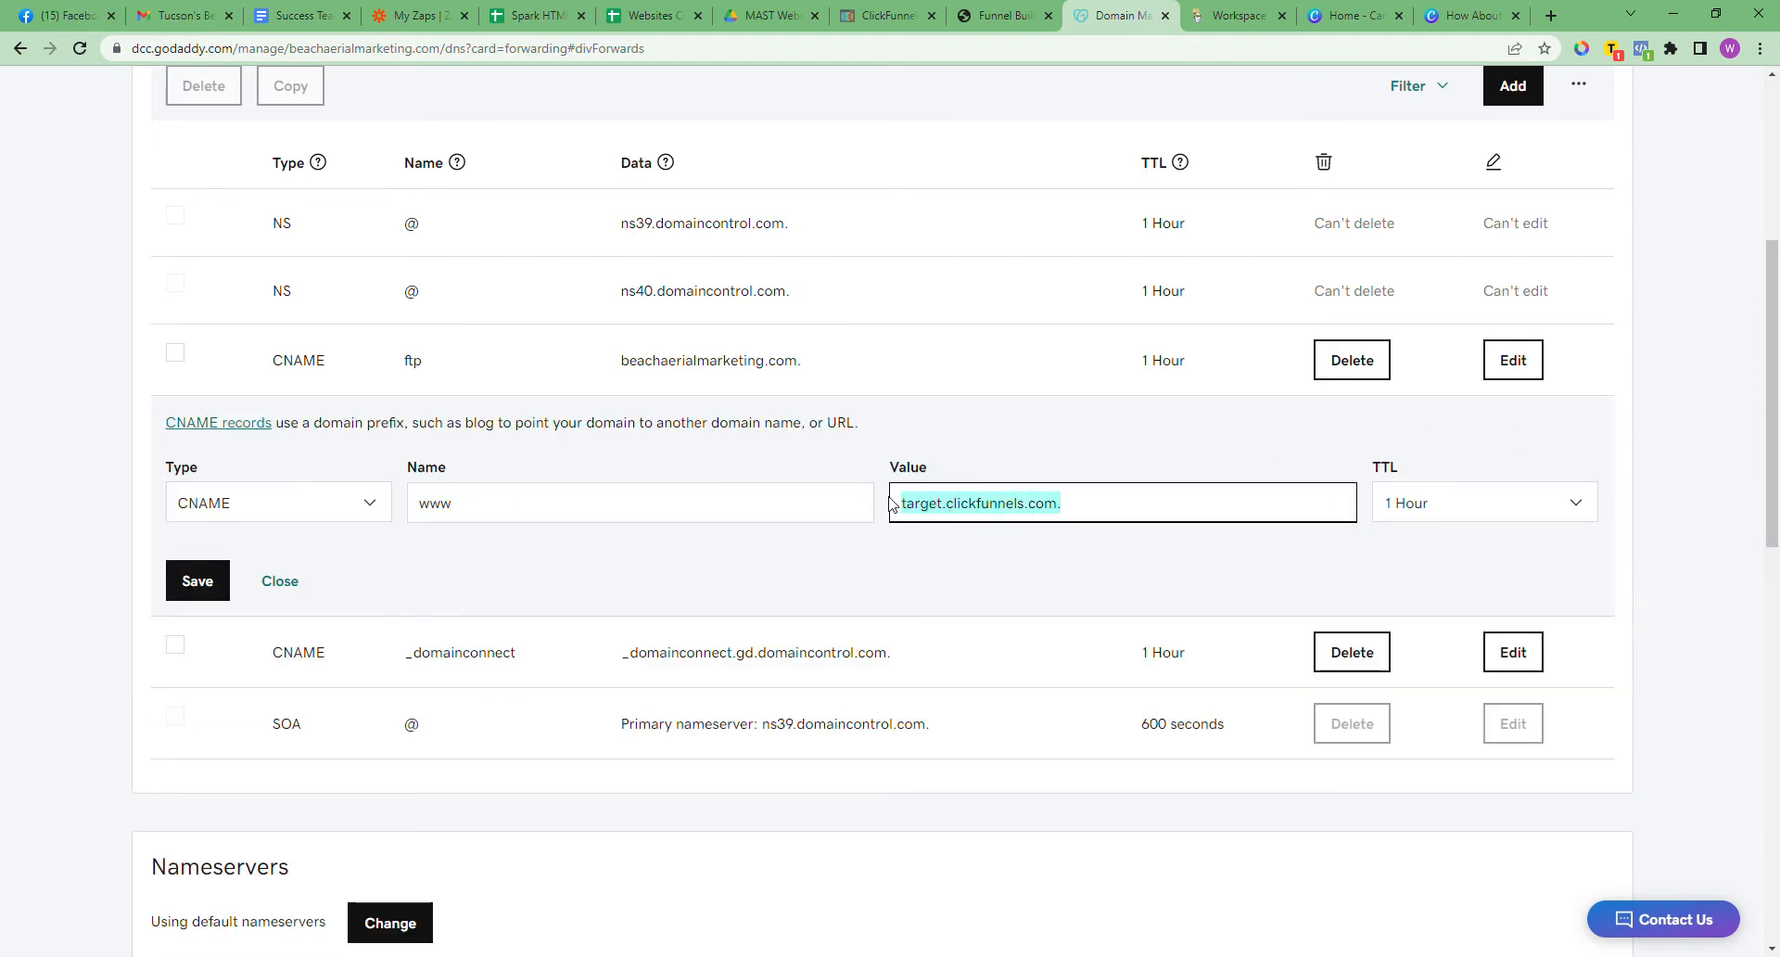
type("you")
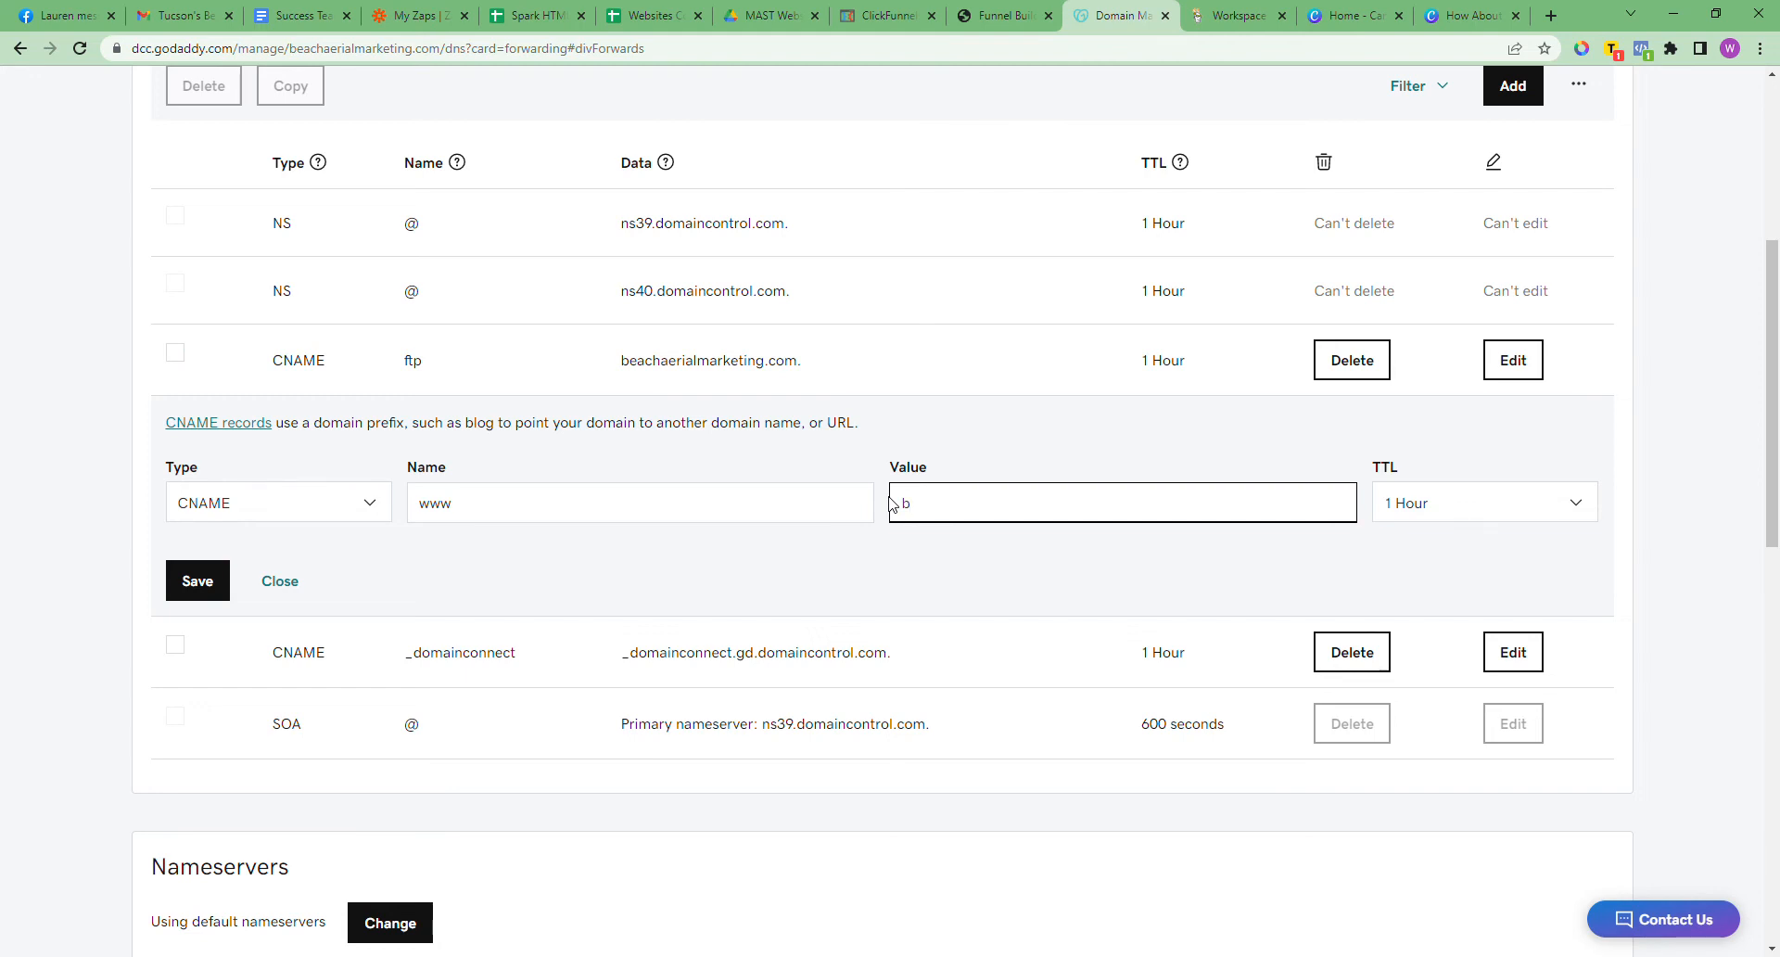
type("rdomai")
key("BackSpace")
key("BackSpace")
key("BackSpace")
key("BackSpace")
key("BackSpace")
key("BackSpace")
key("BackSpace")
key("BackSpace")
key("BackSpace")
key("BackSpace")
key("BackSpace")
key("BackSpace")
key("BackSpace")
key("BackSpace")
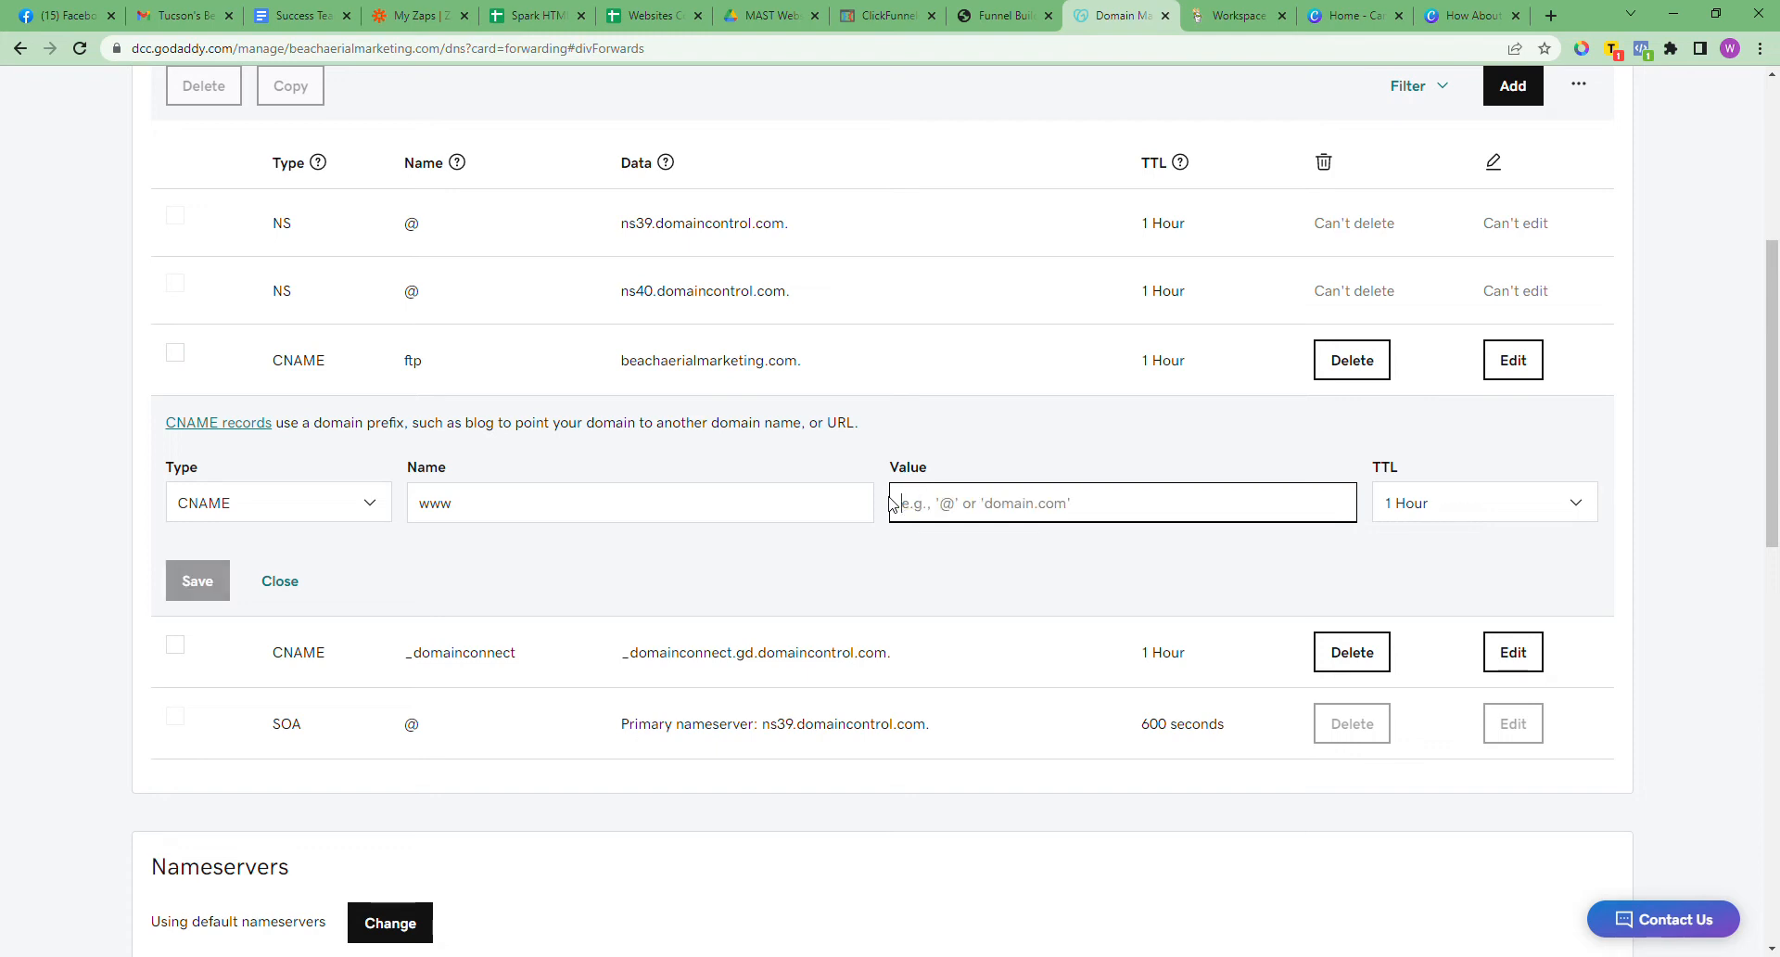
Set the www CNAME record's value to target.clickfunnels.com, save the record and dismiss the notification
type("target.clickfunnels.com")
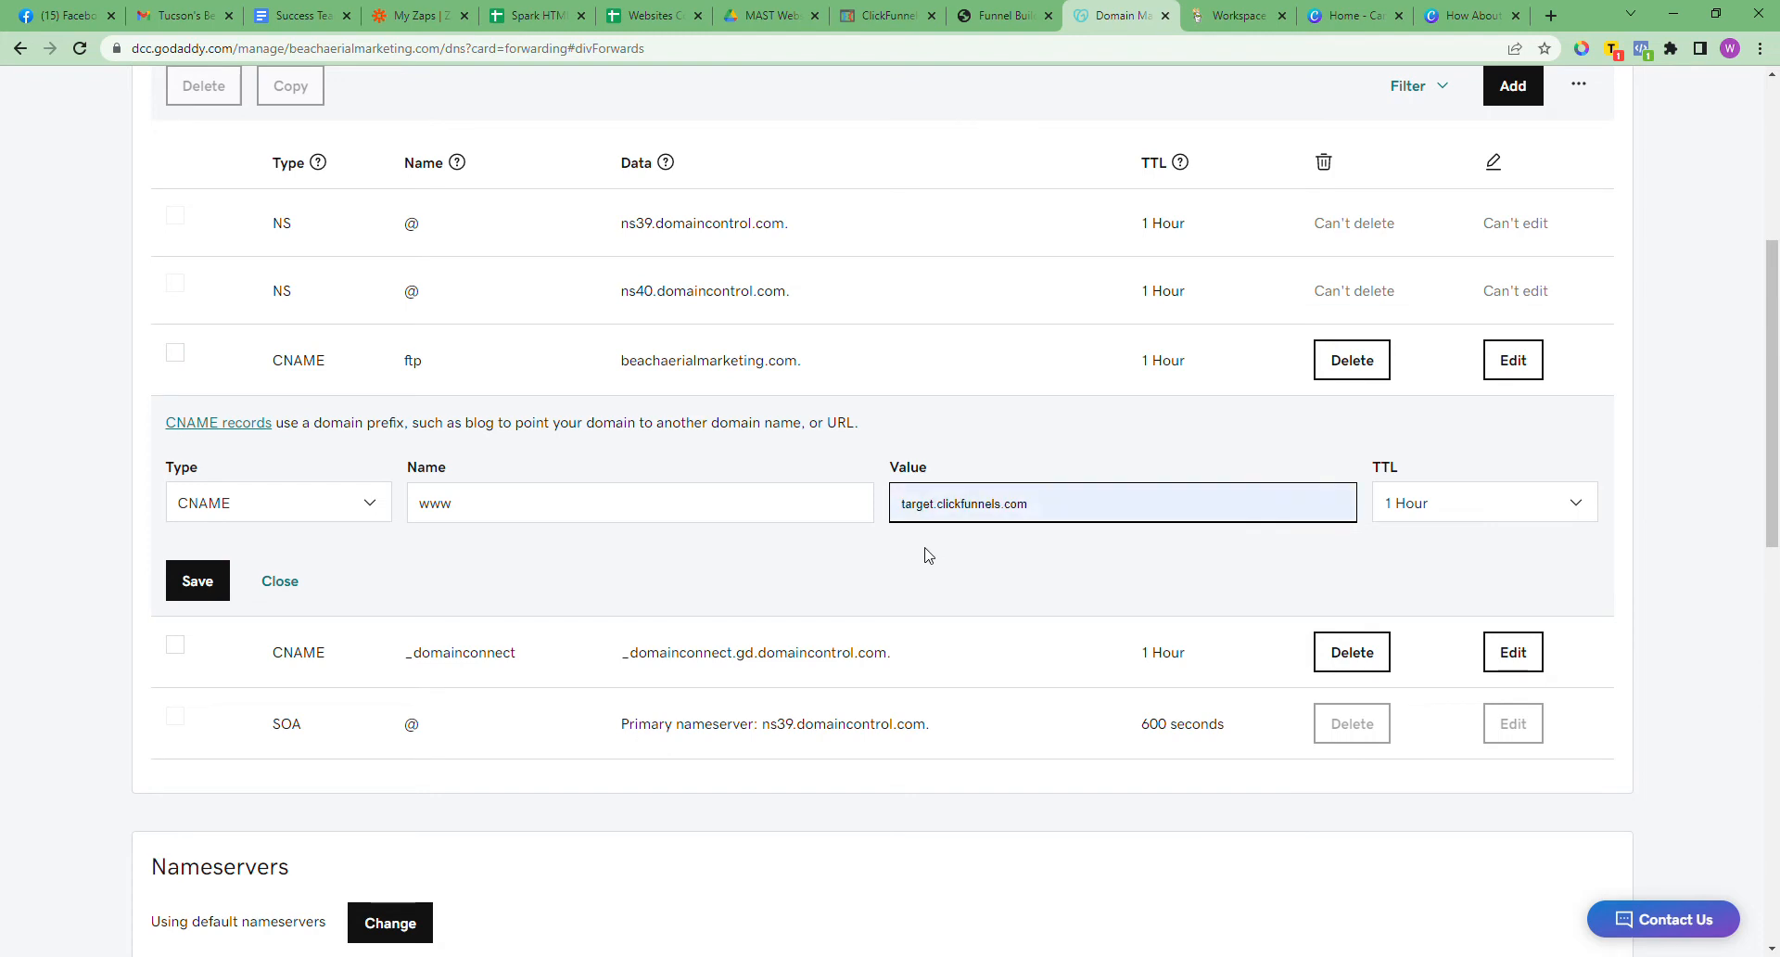
left_click(925, 548)
left_click(203, 583)
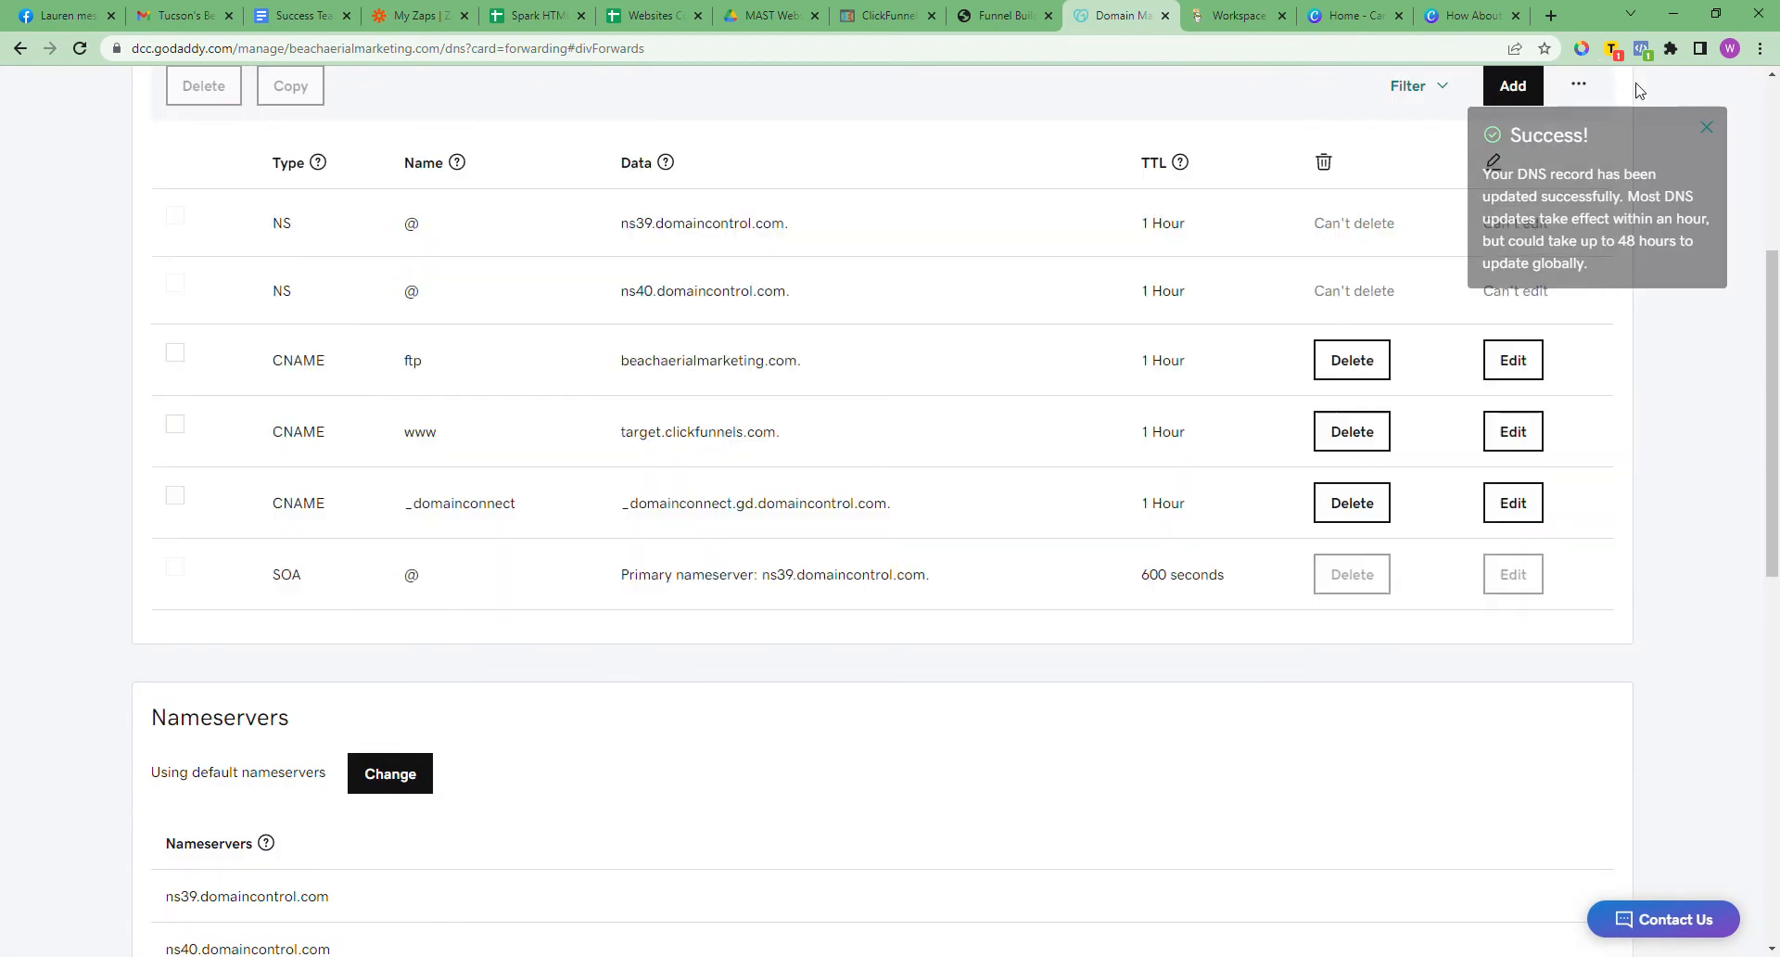
left_click(1705, 127)
scroll(733, 436, "down", 4)
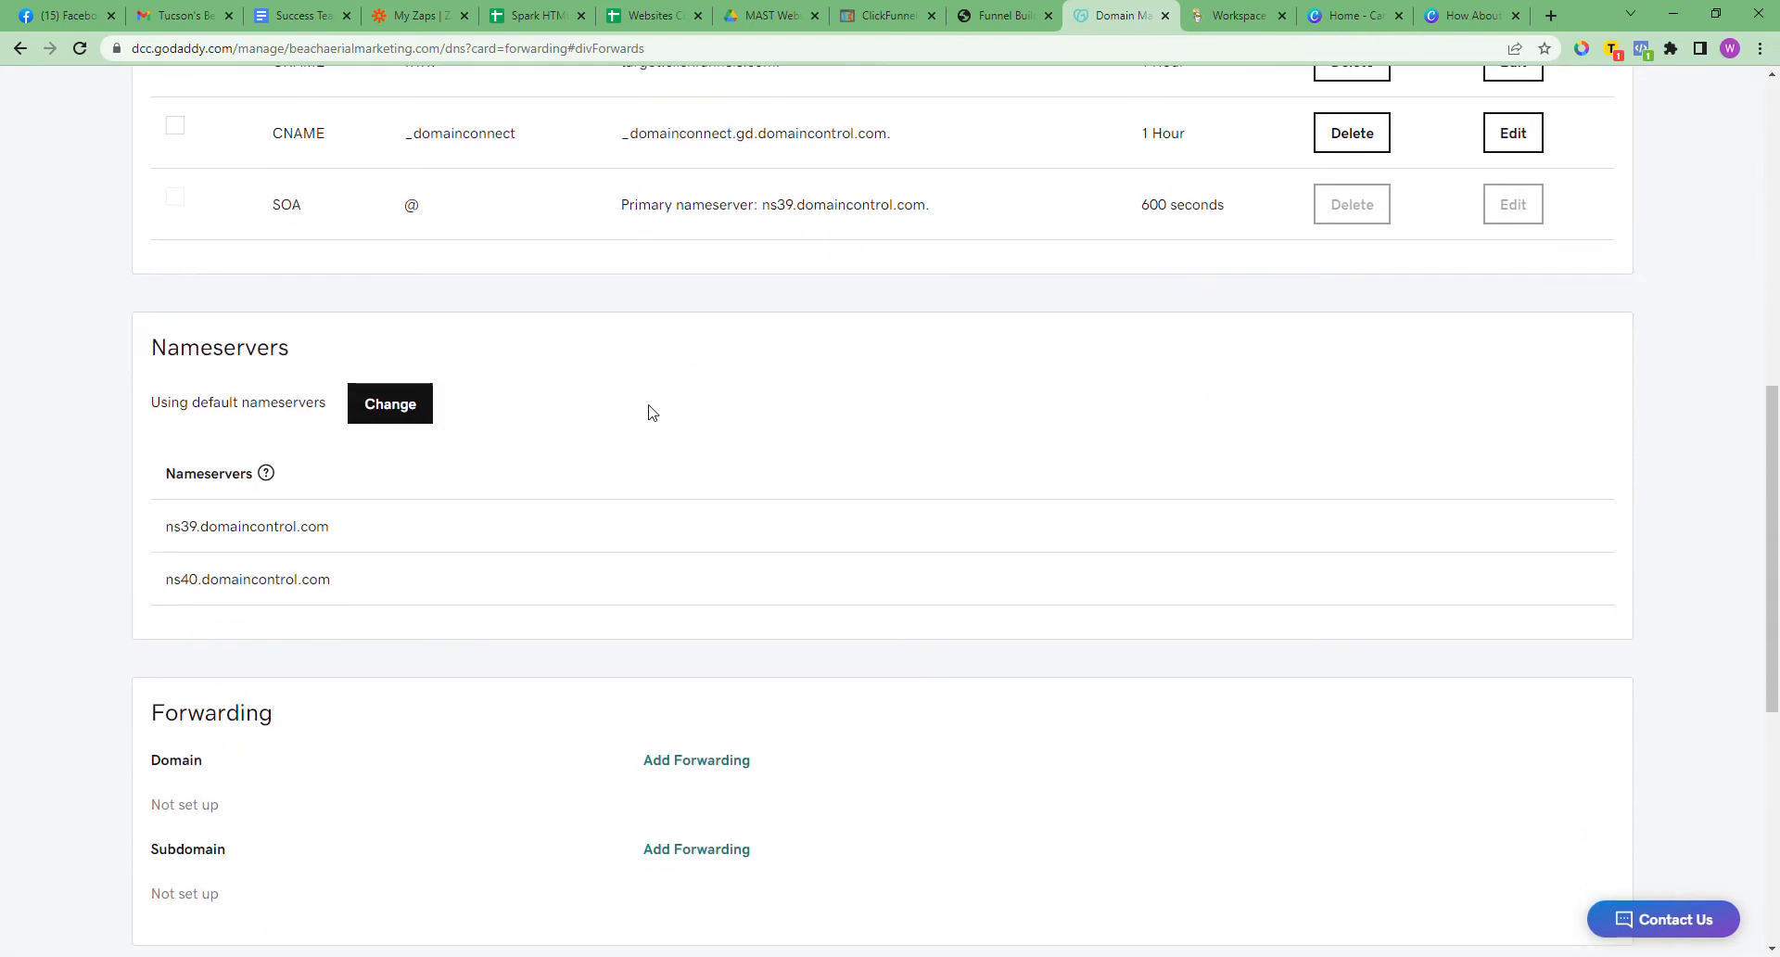
scroll(186, 393, "down", 3)
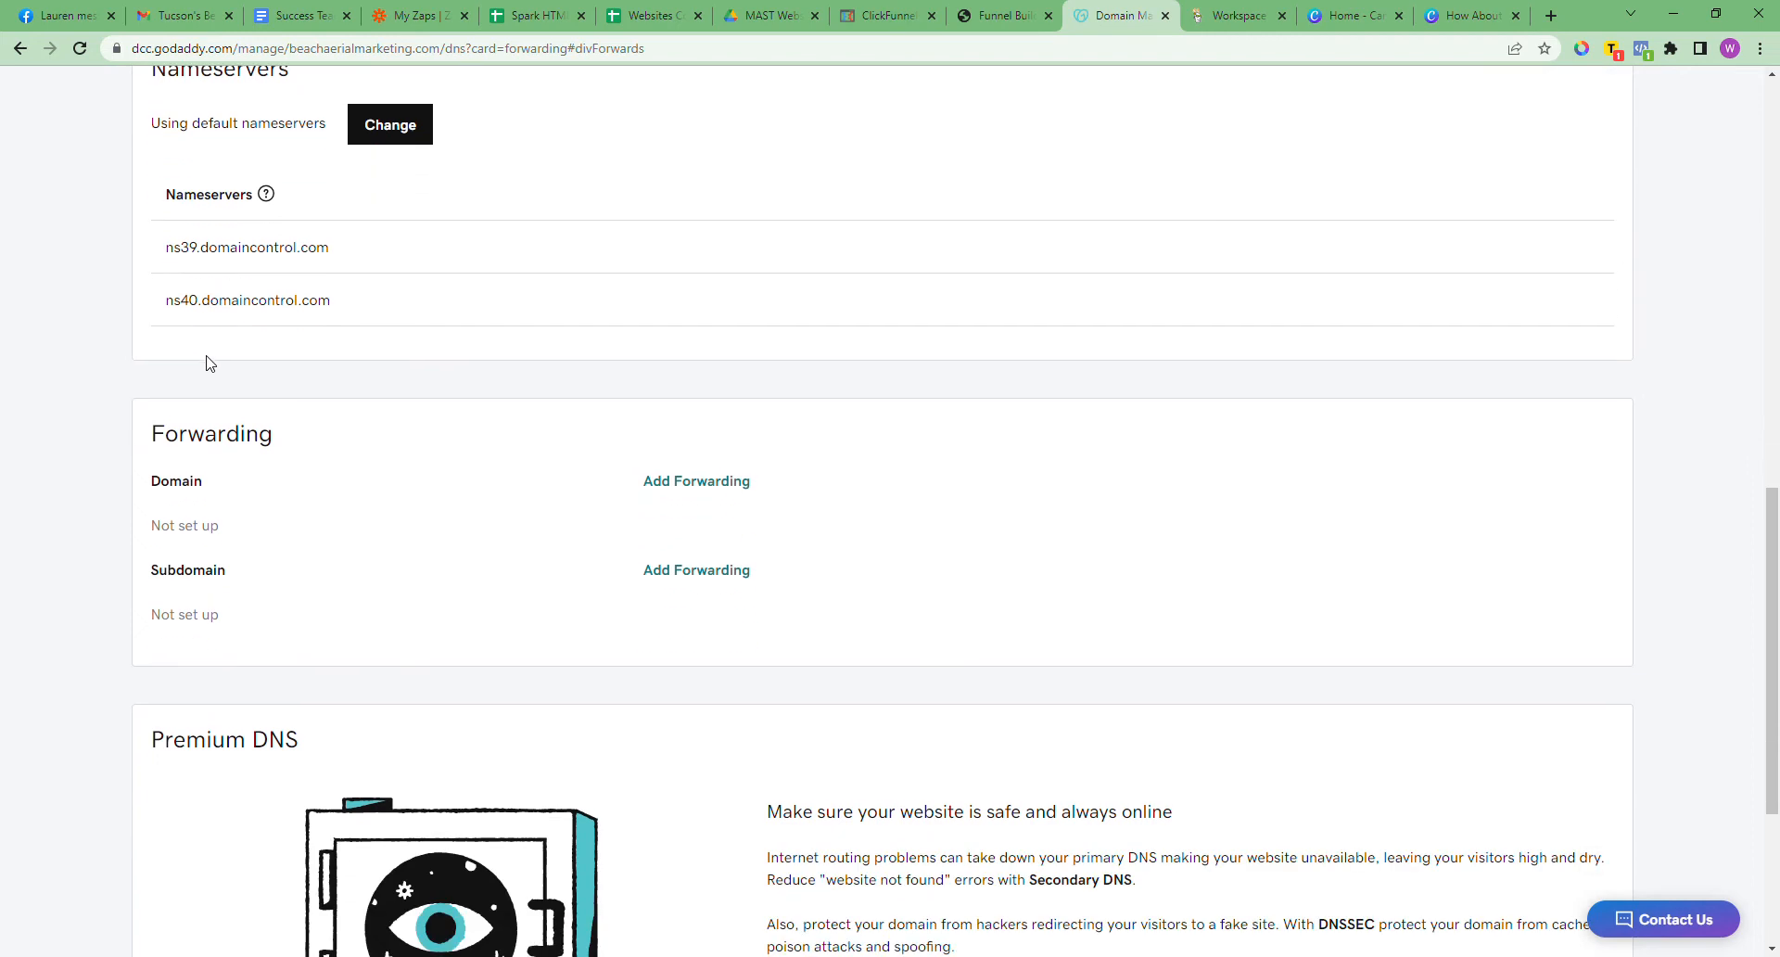
left_click_drag(151, 352, 311, 351)
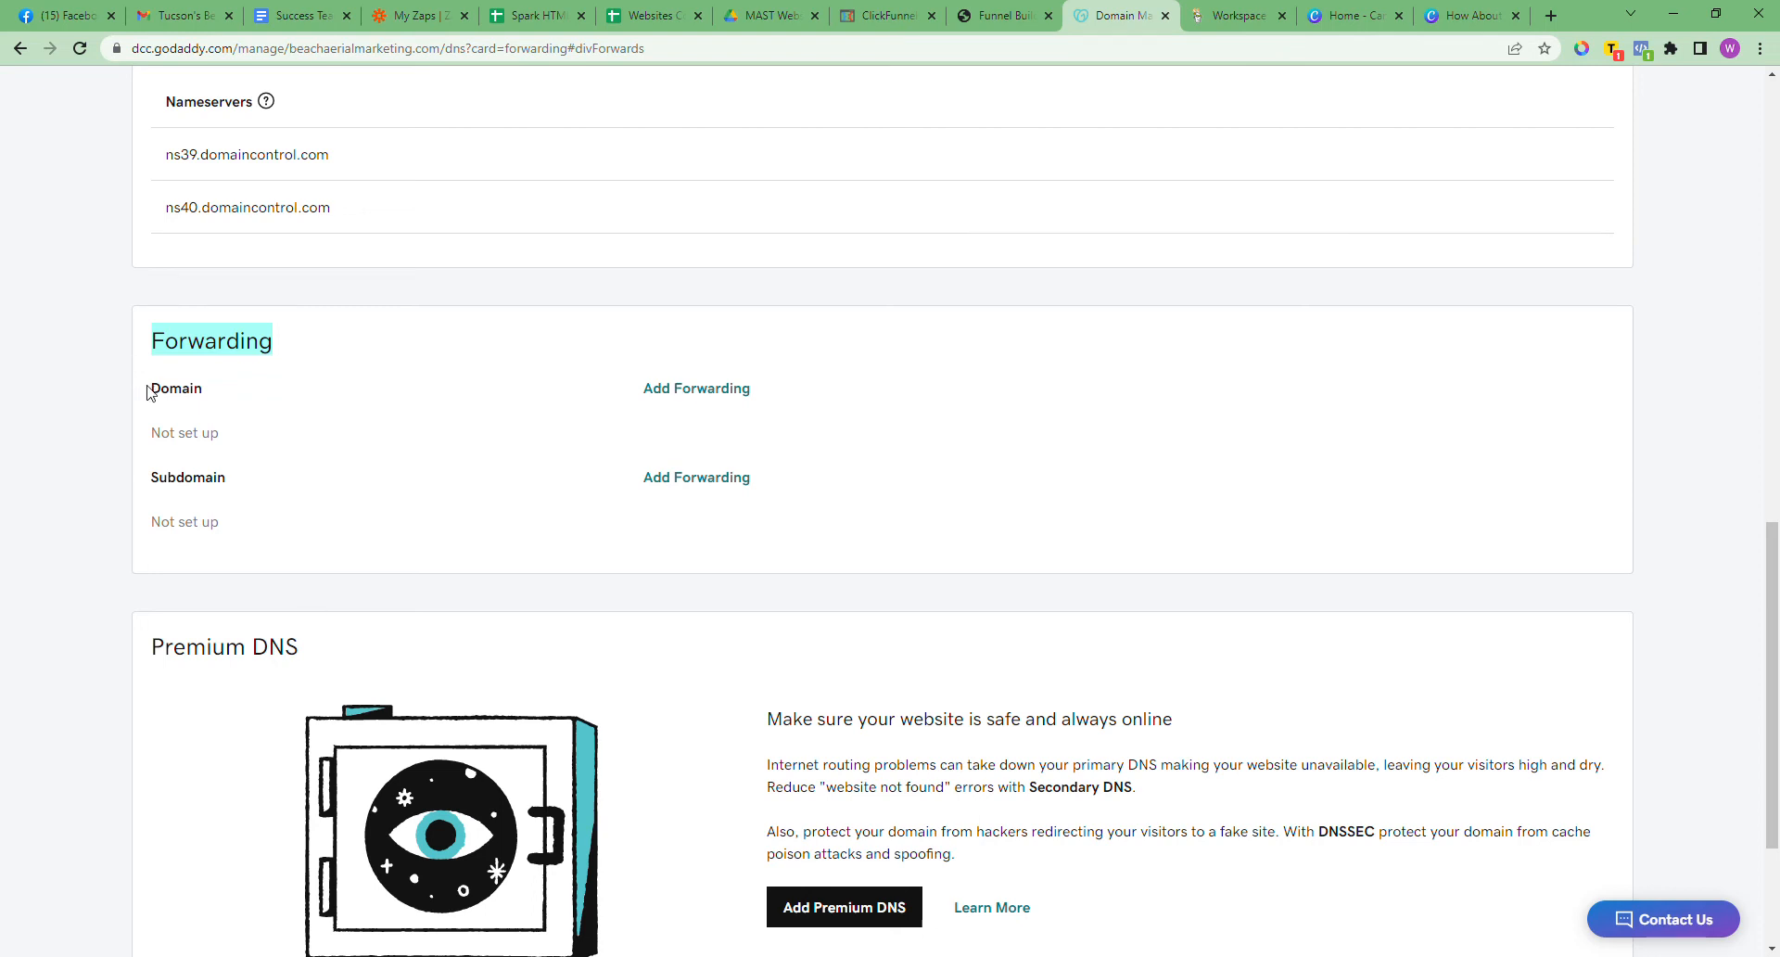
left_click_drag(148, 387, 203, 388)
left_click(673, 388)
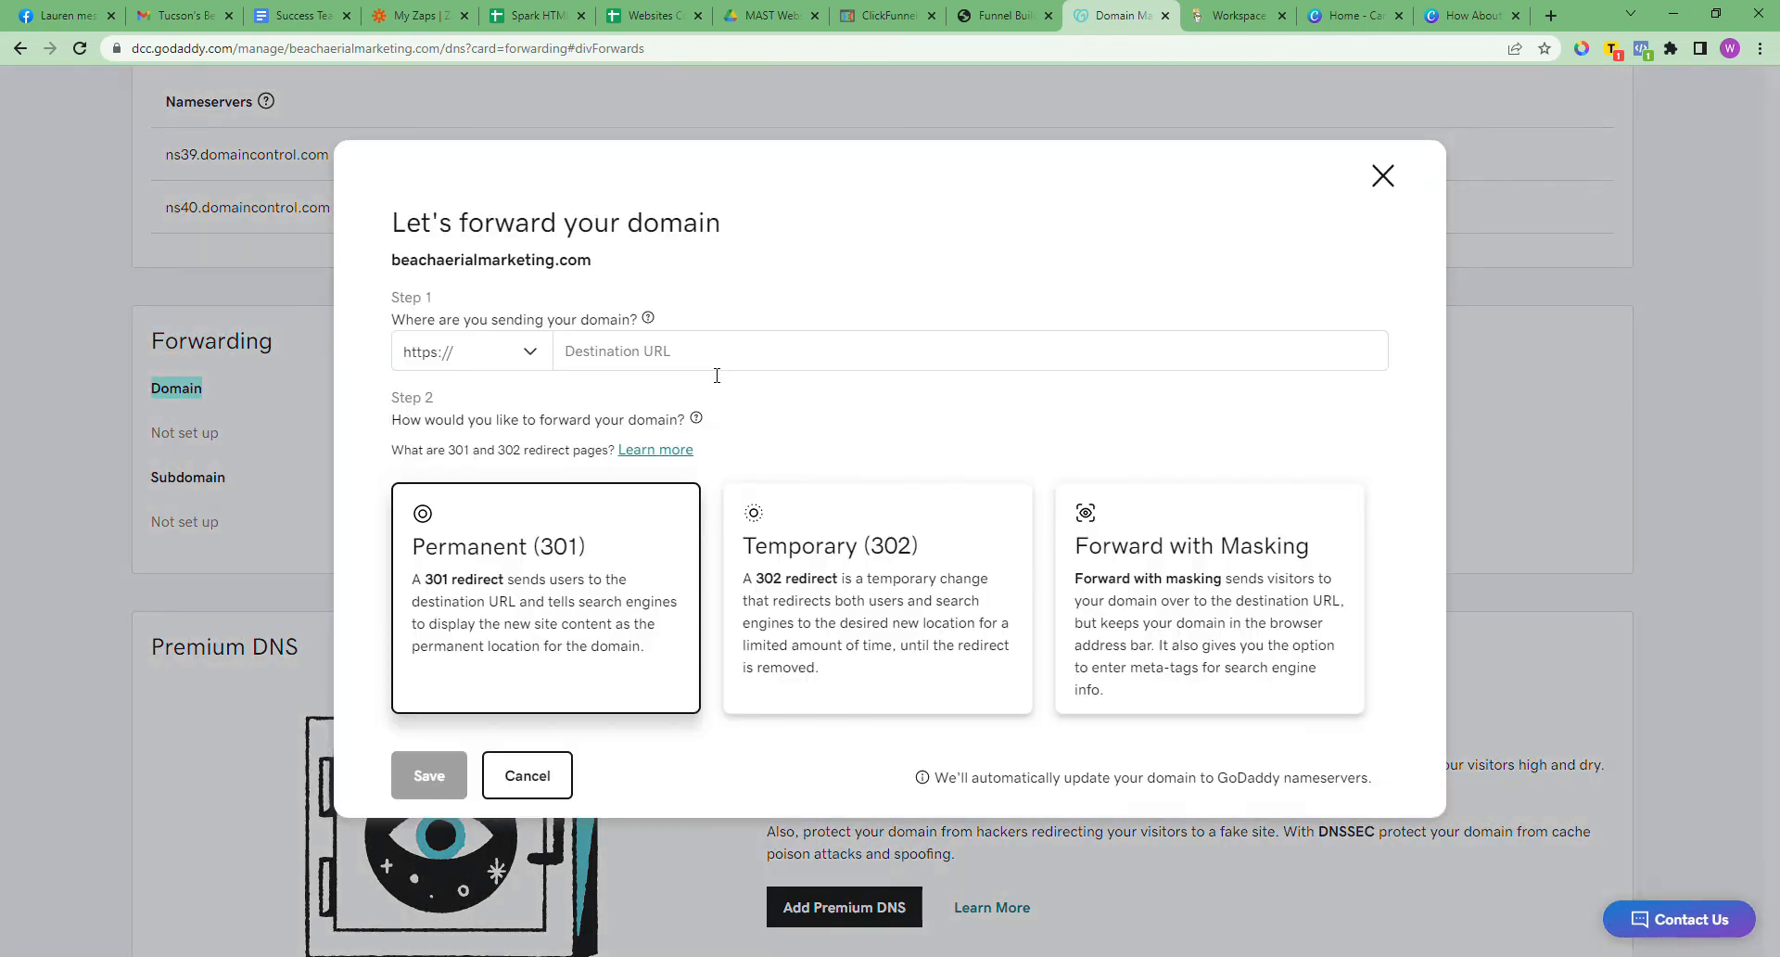
left_click(517, 361)
left_click(461, 431)
left_click(649, 357)
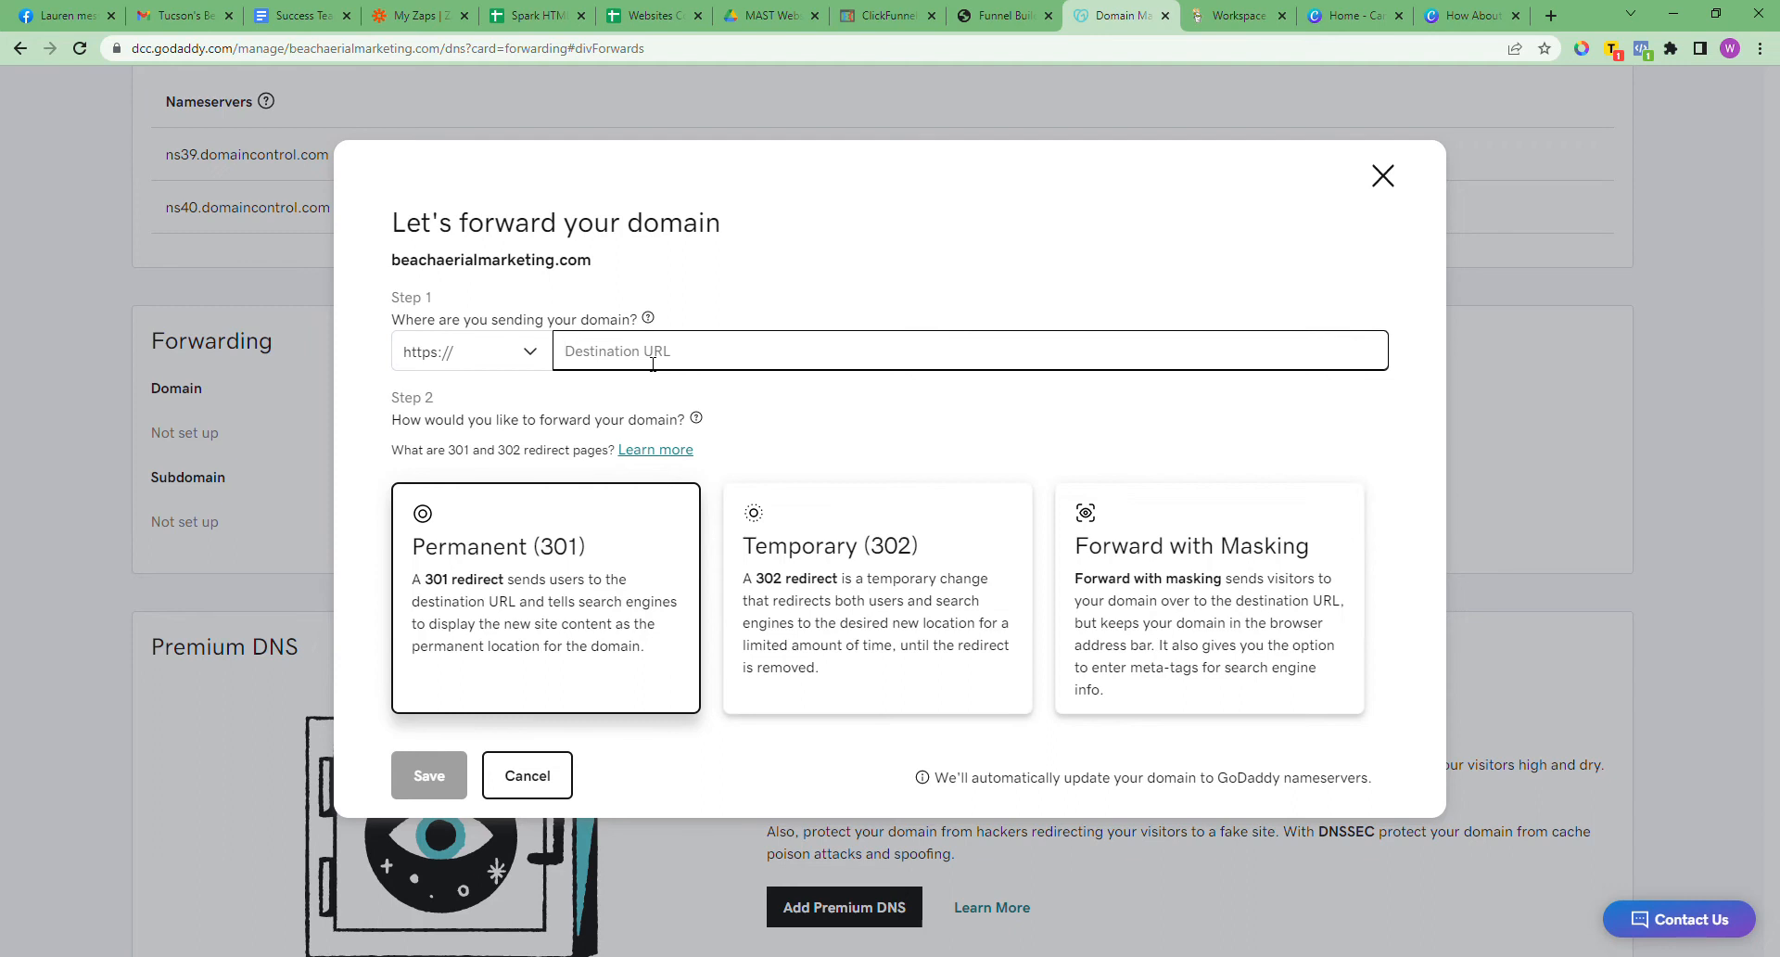
type("www.")
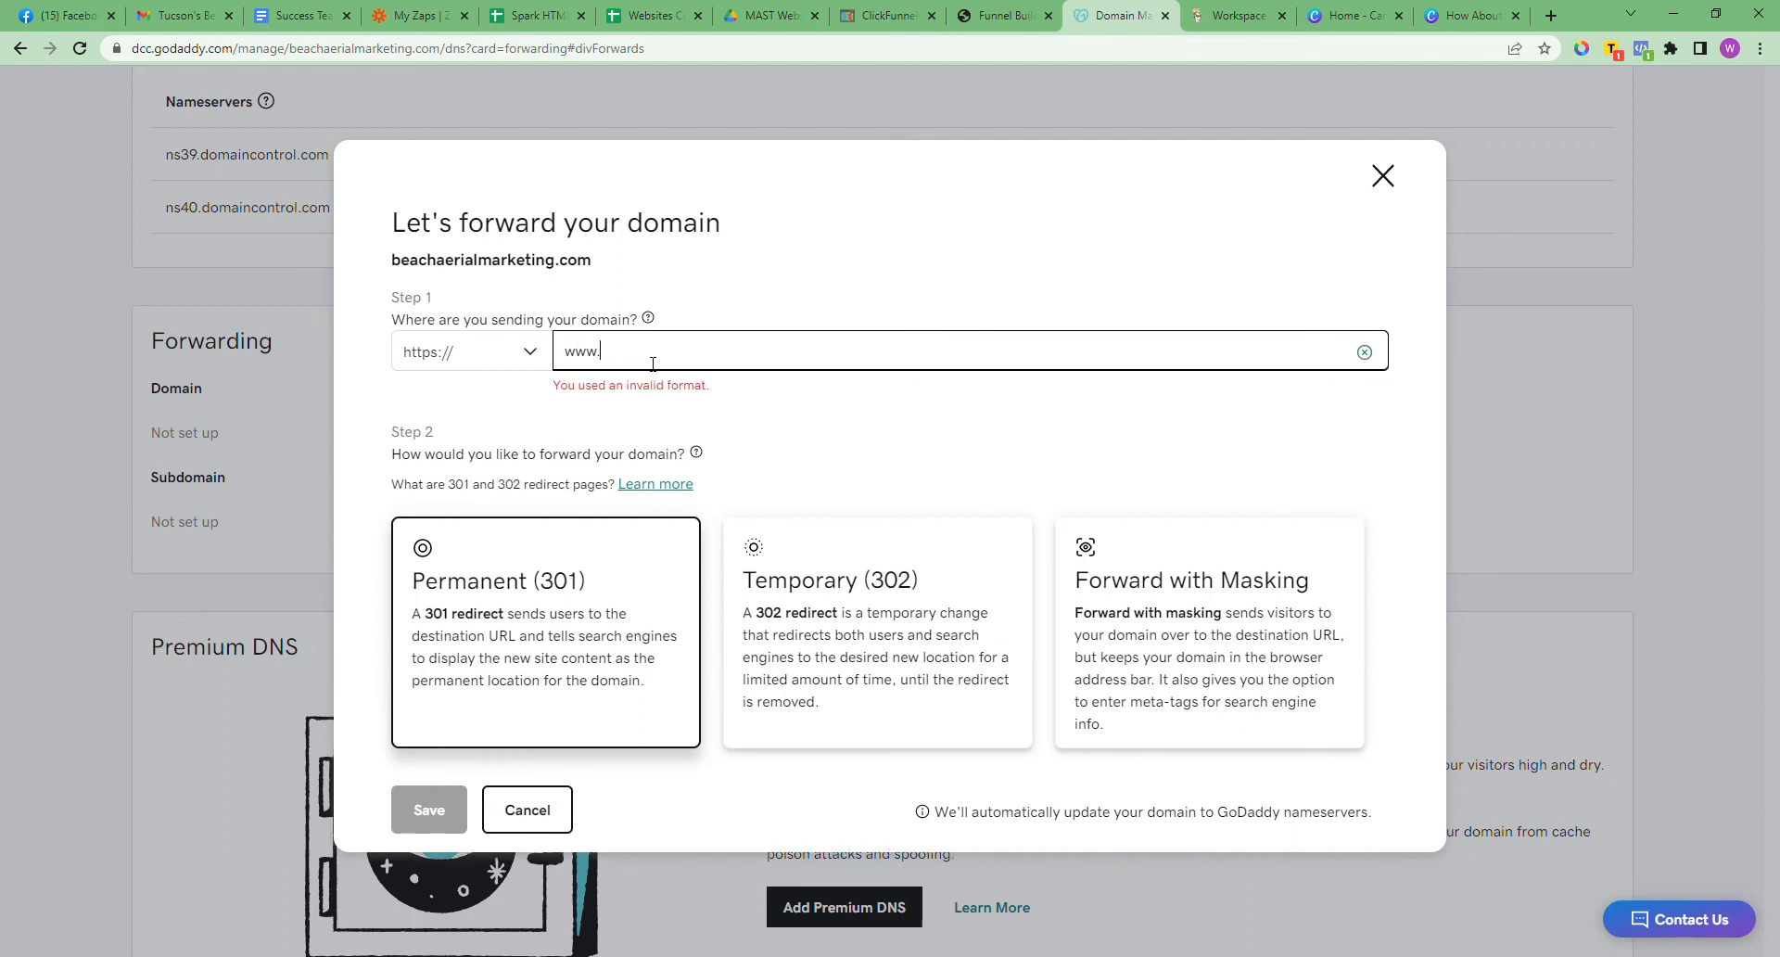
type("yourdomainna")
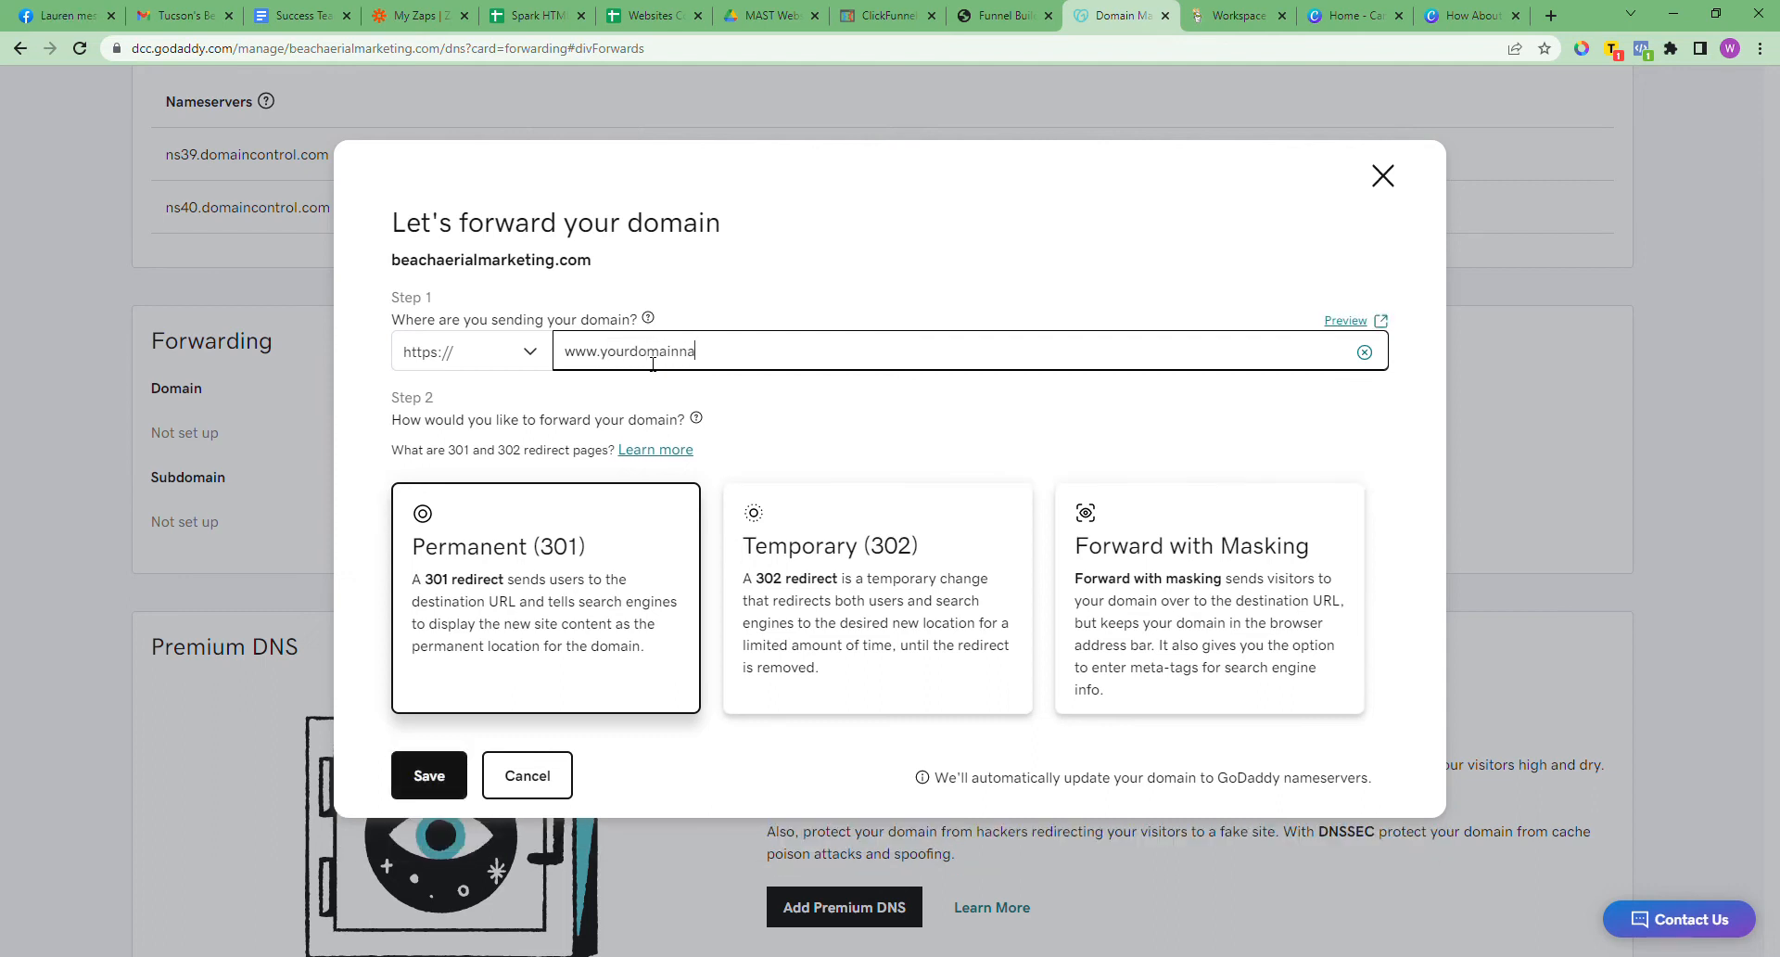
type("me.com")
left_click(432, 771)
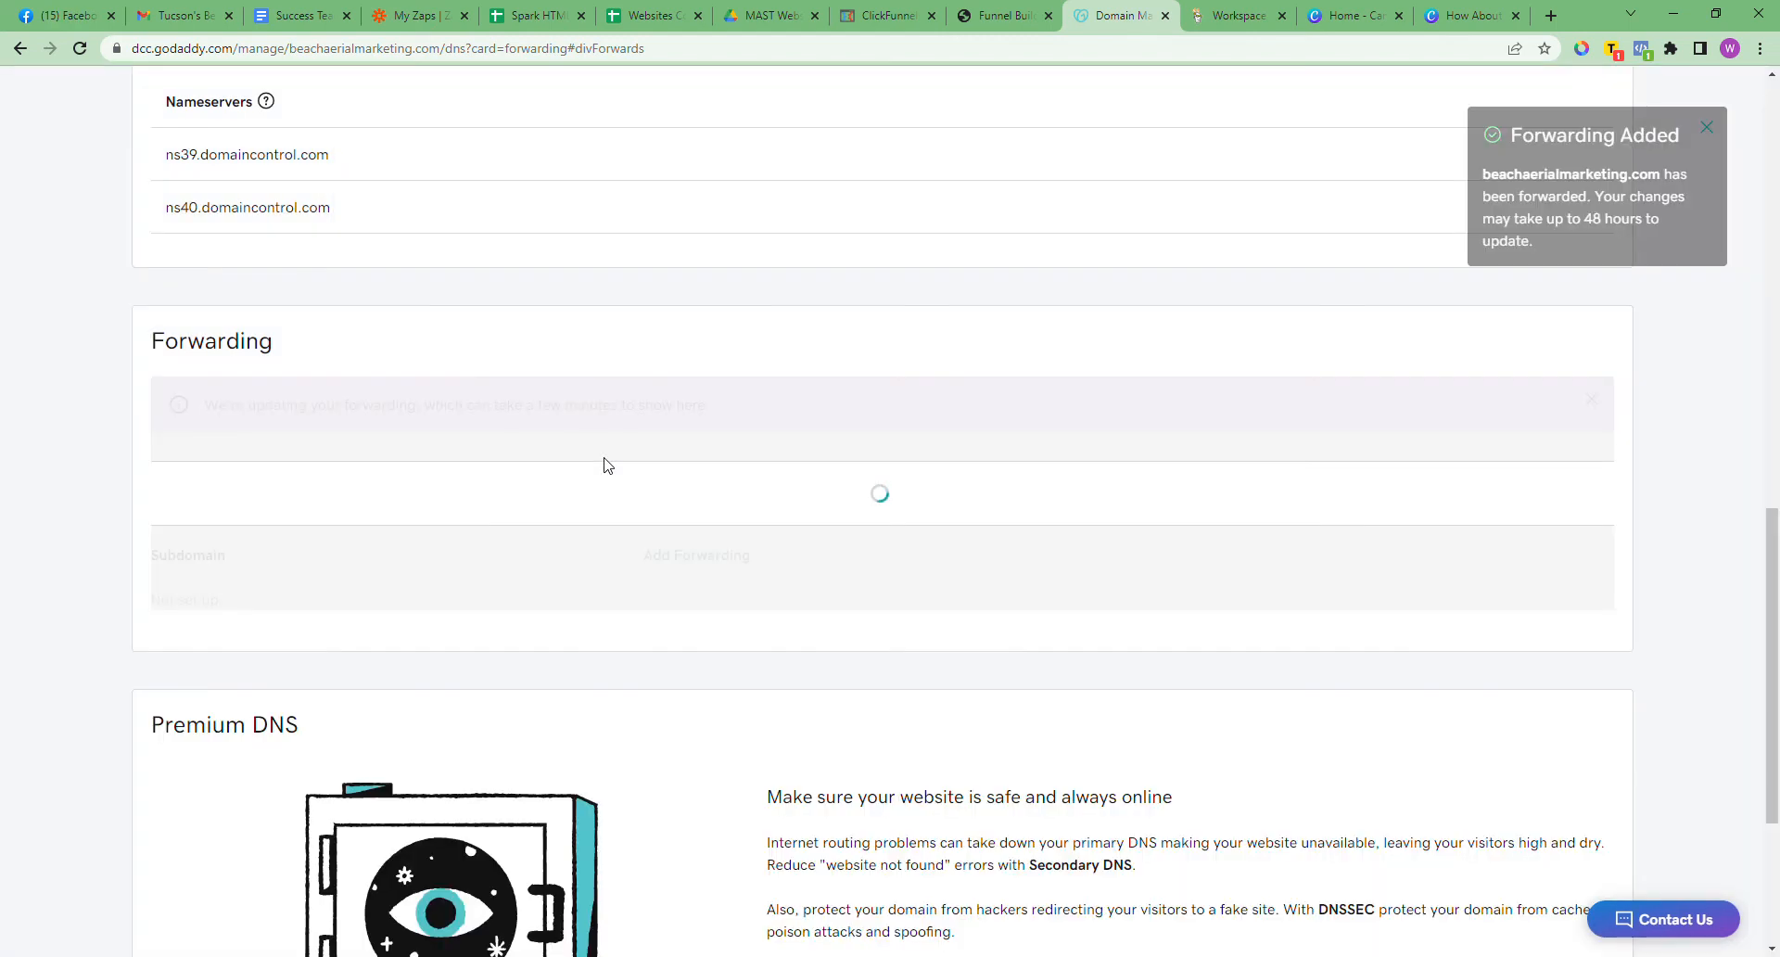
left_click(1705, 127)
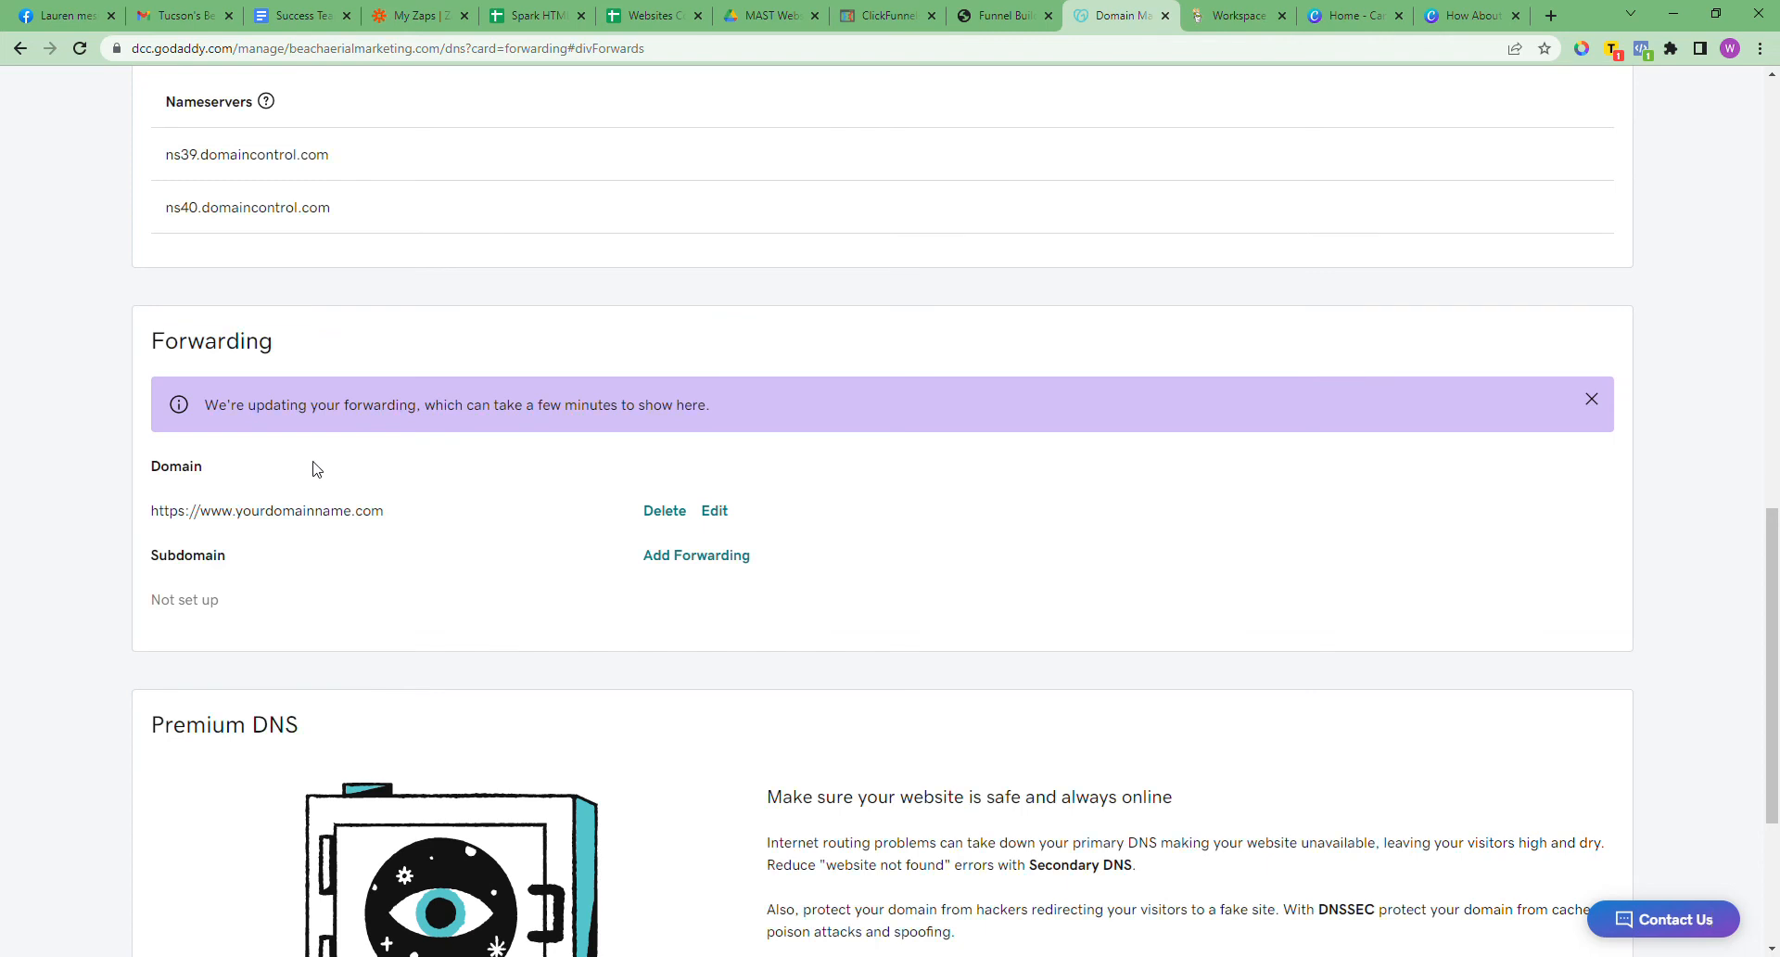
double_click(246, 513)
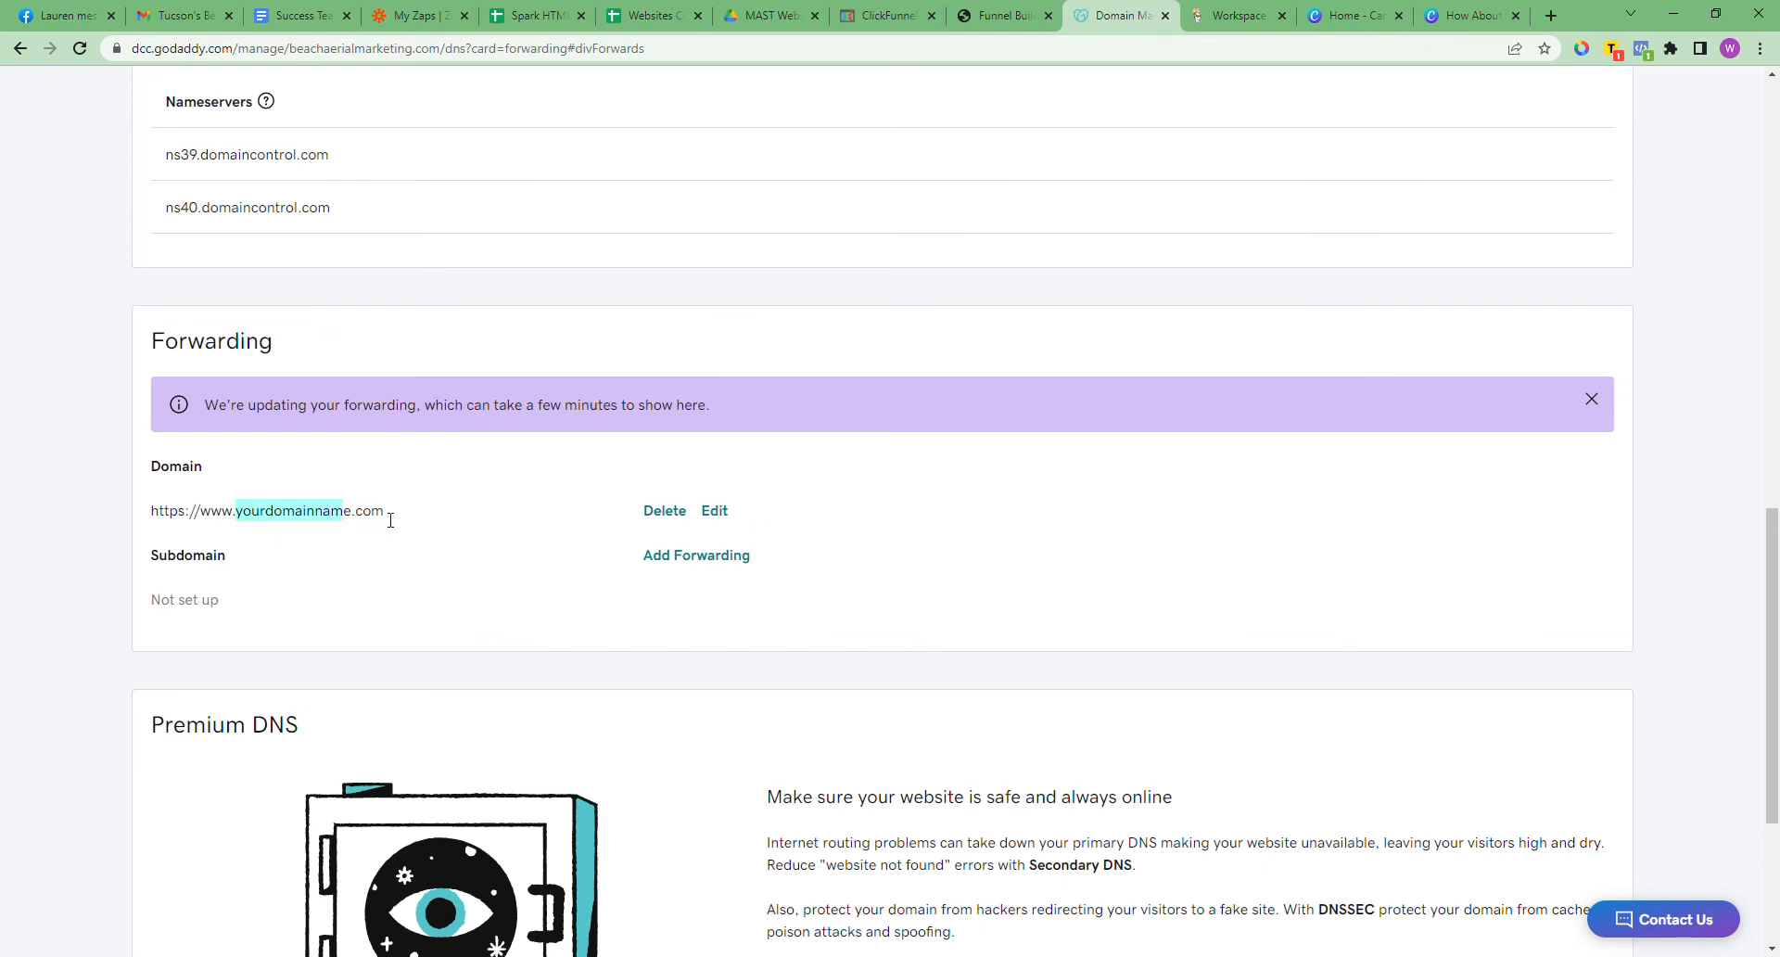
left_click(666, 511)
left_click(630, 262)
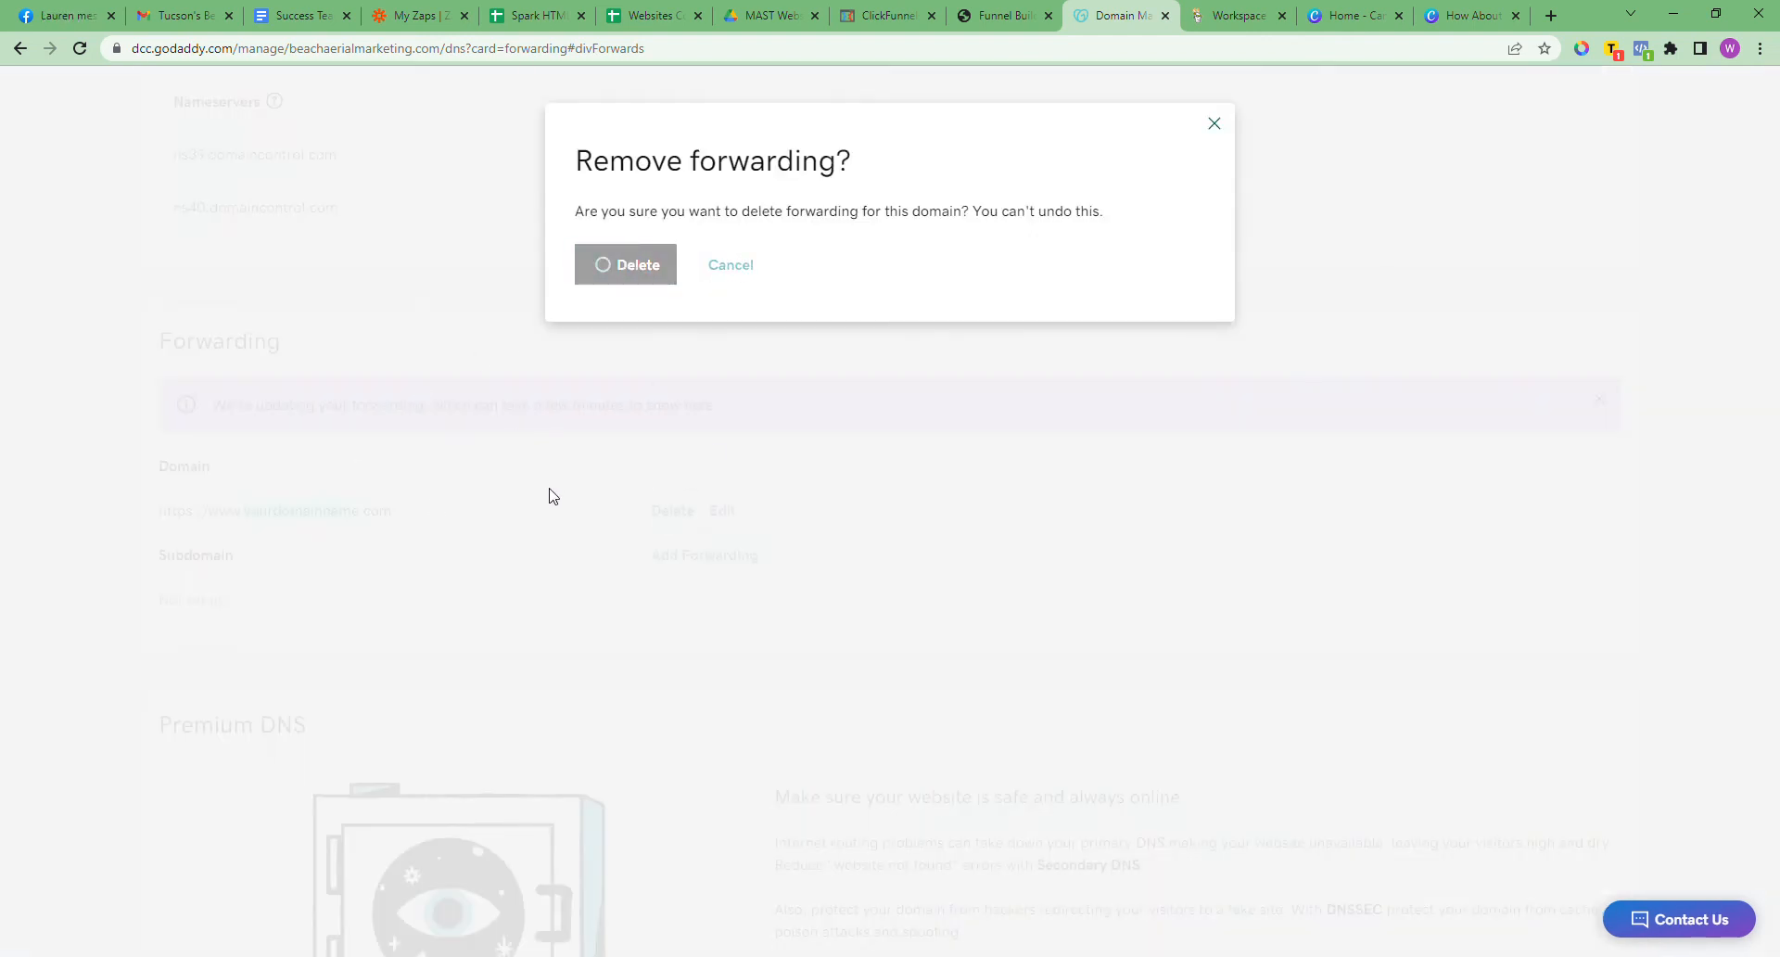
View the options for changing the domain's nameservers and close them without making a change
scroll(370, 482, "down", 1)
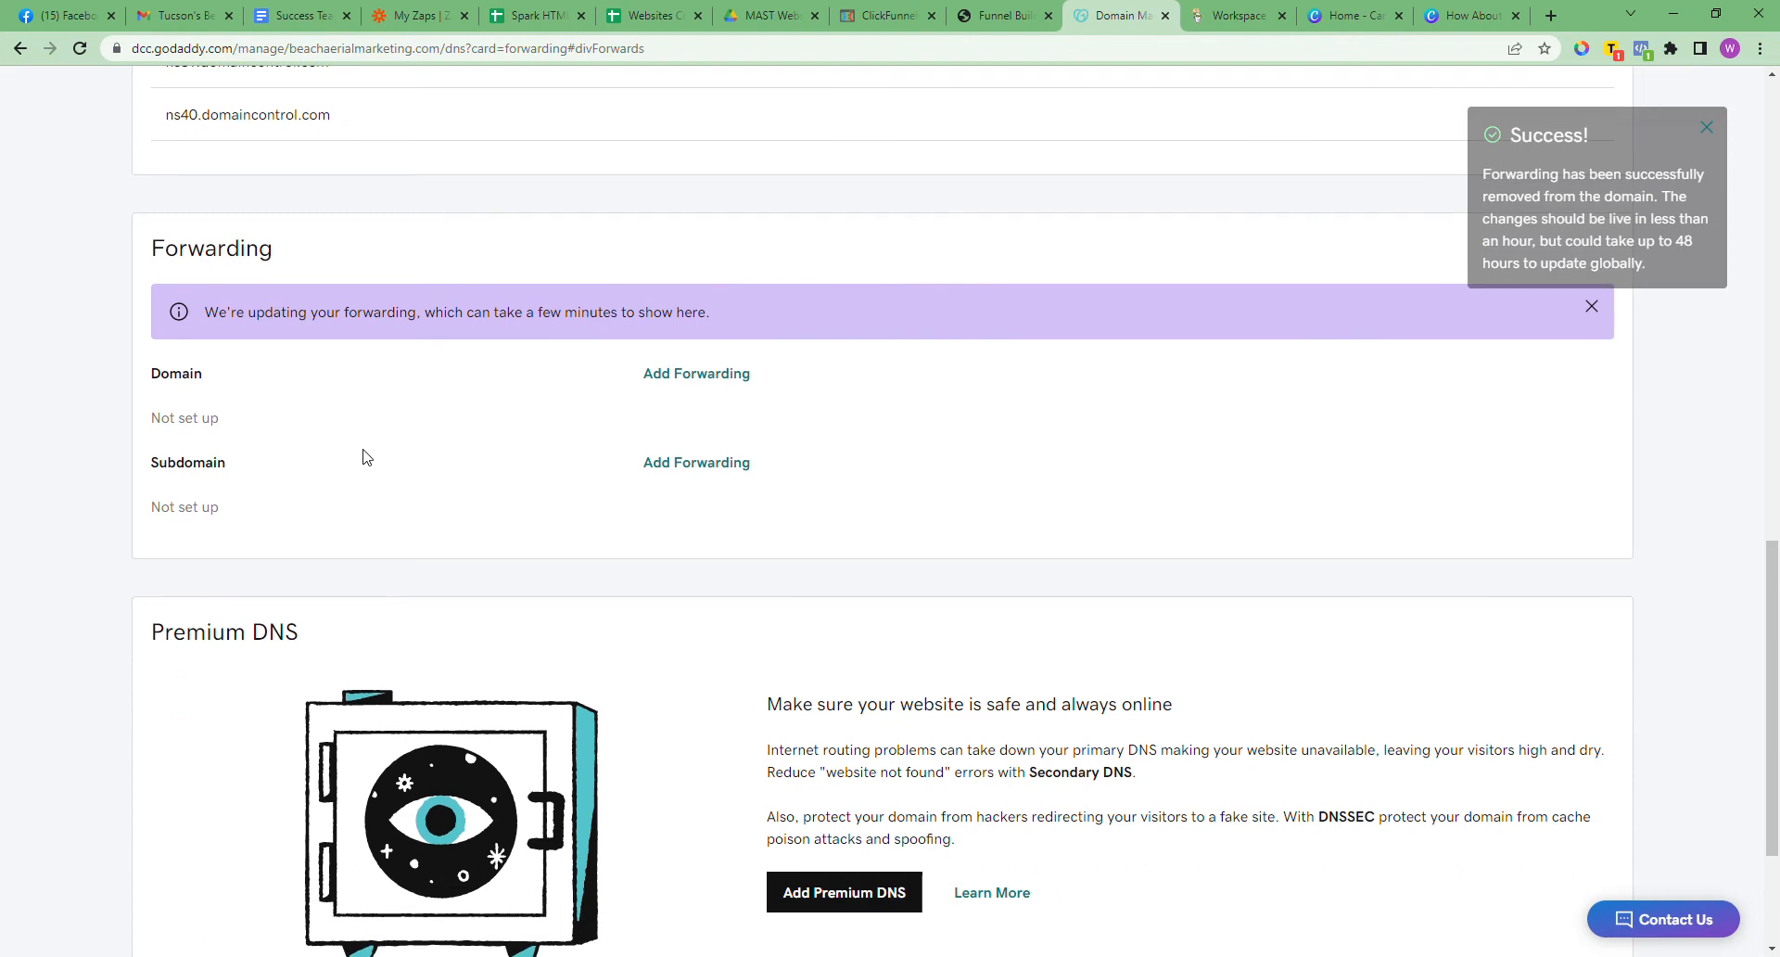
scroll(365, 454, "down", 3)
scroll(405, 318, "up", 4)
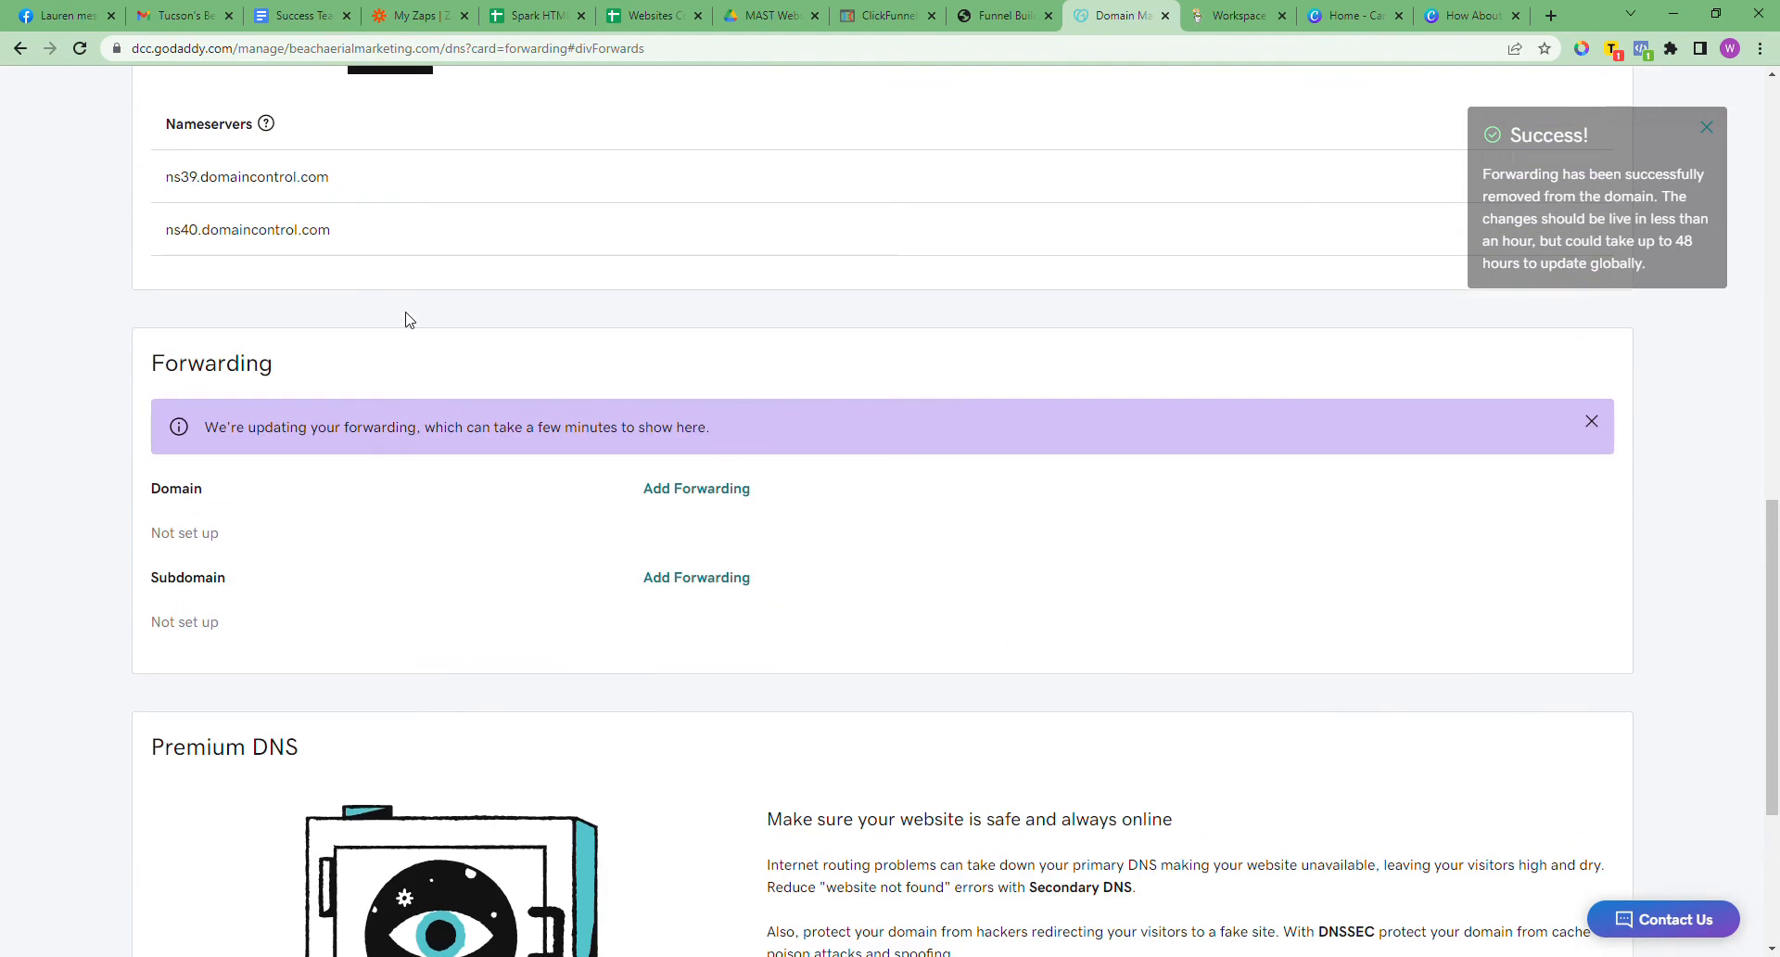
scroll(419, 323, "up", 1)
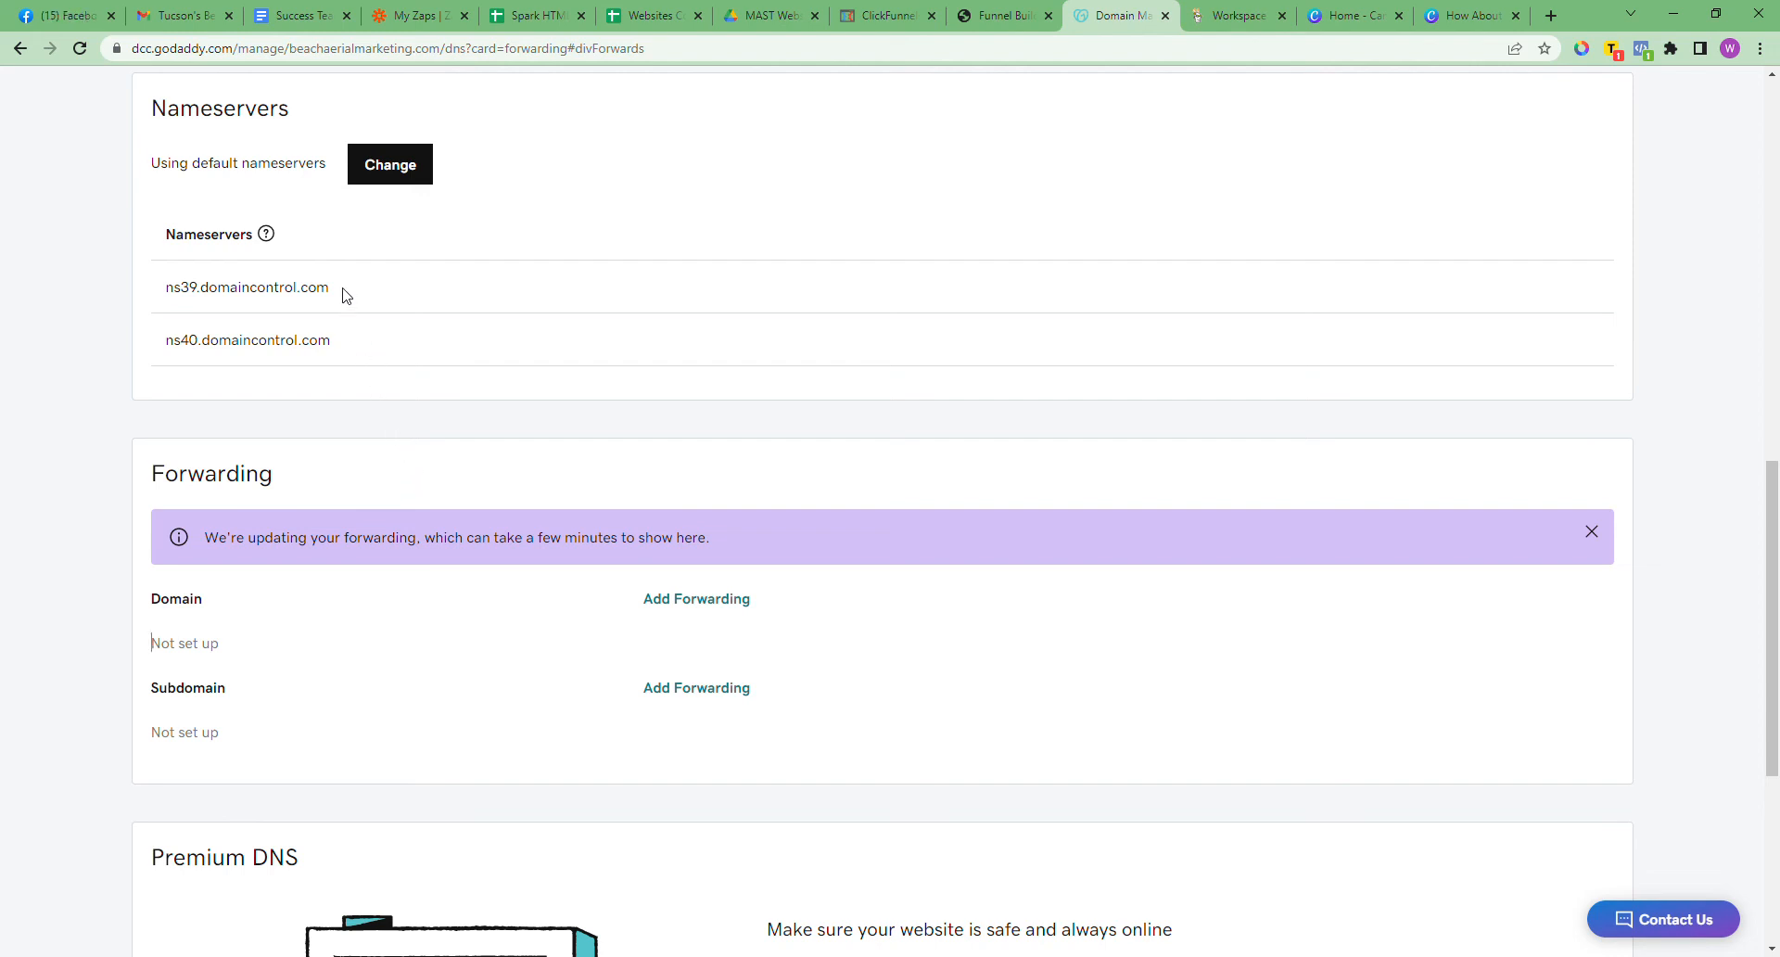
scroll(349, 284, "up", 2)
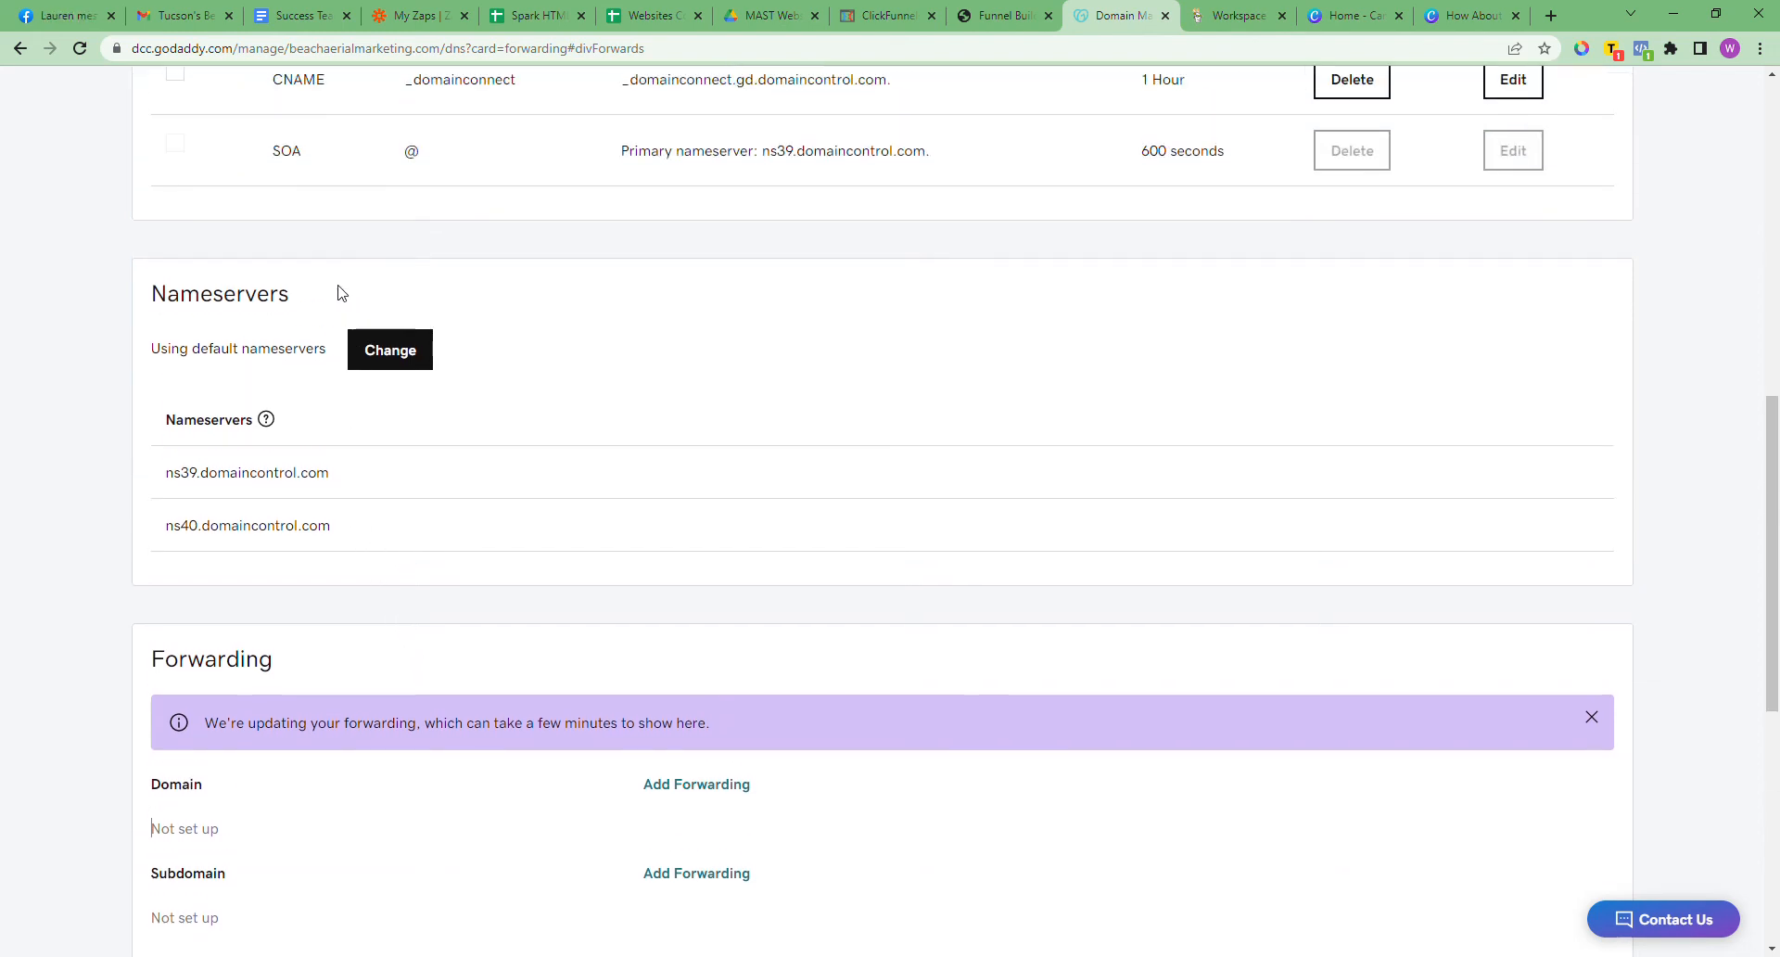
left_click(370, 360)
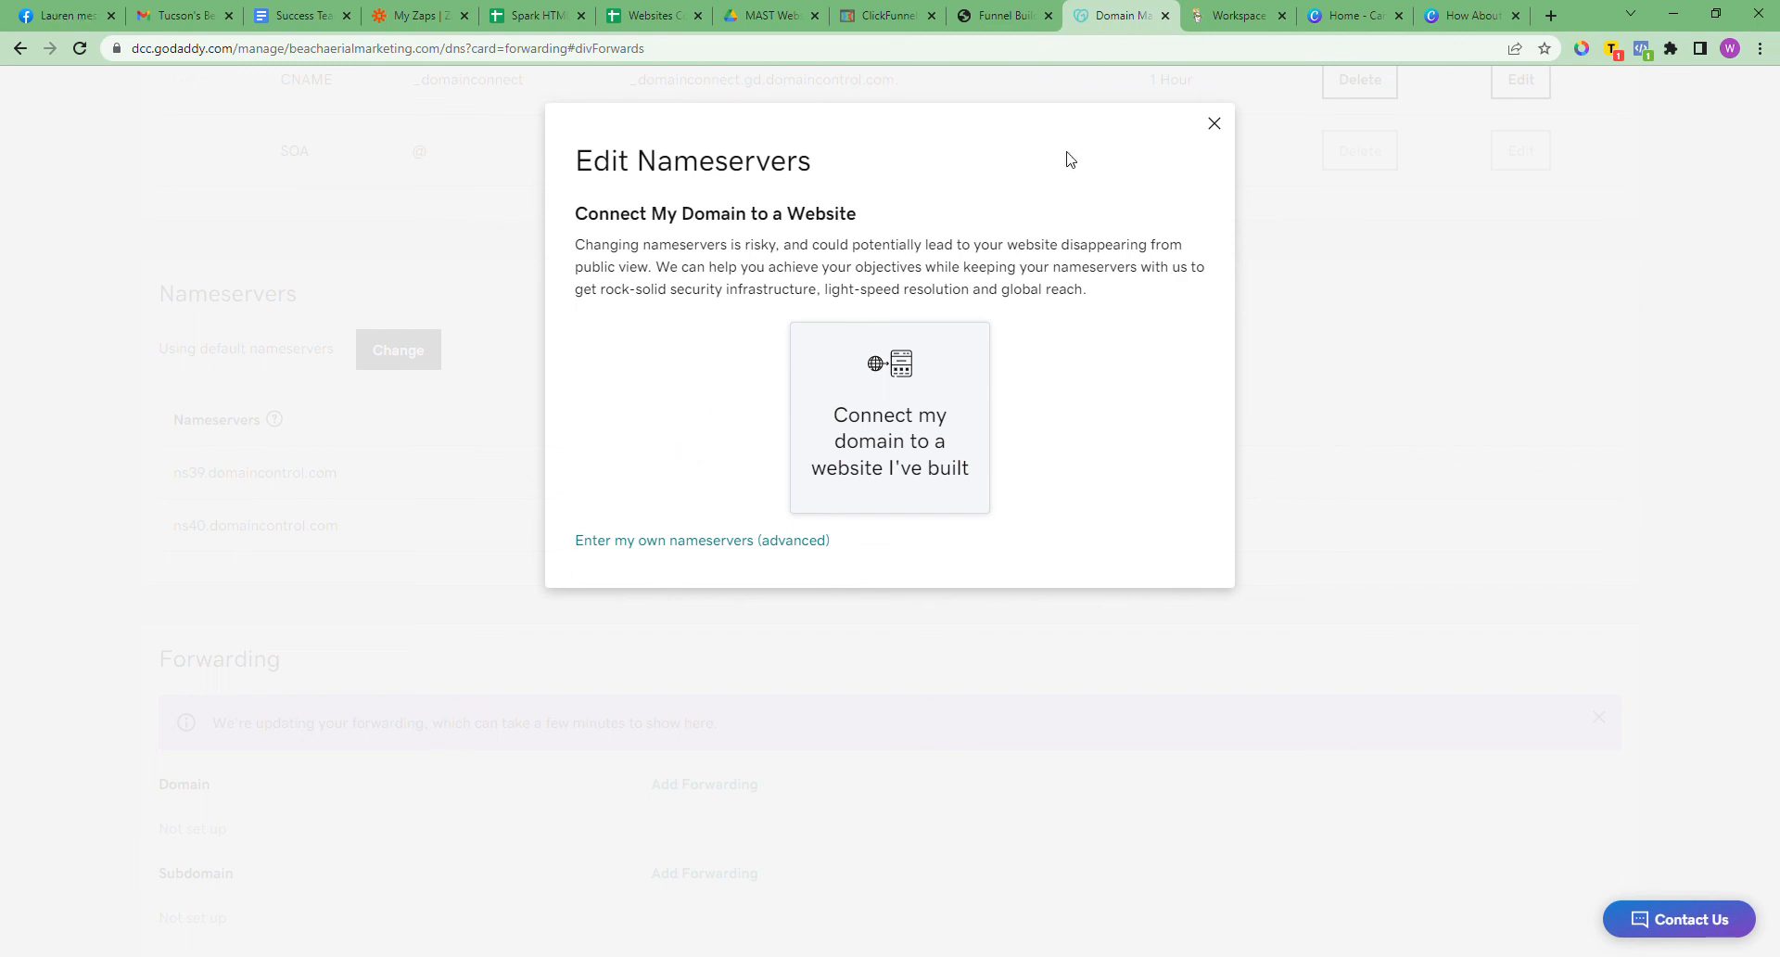
left_click(1214, 124)
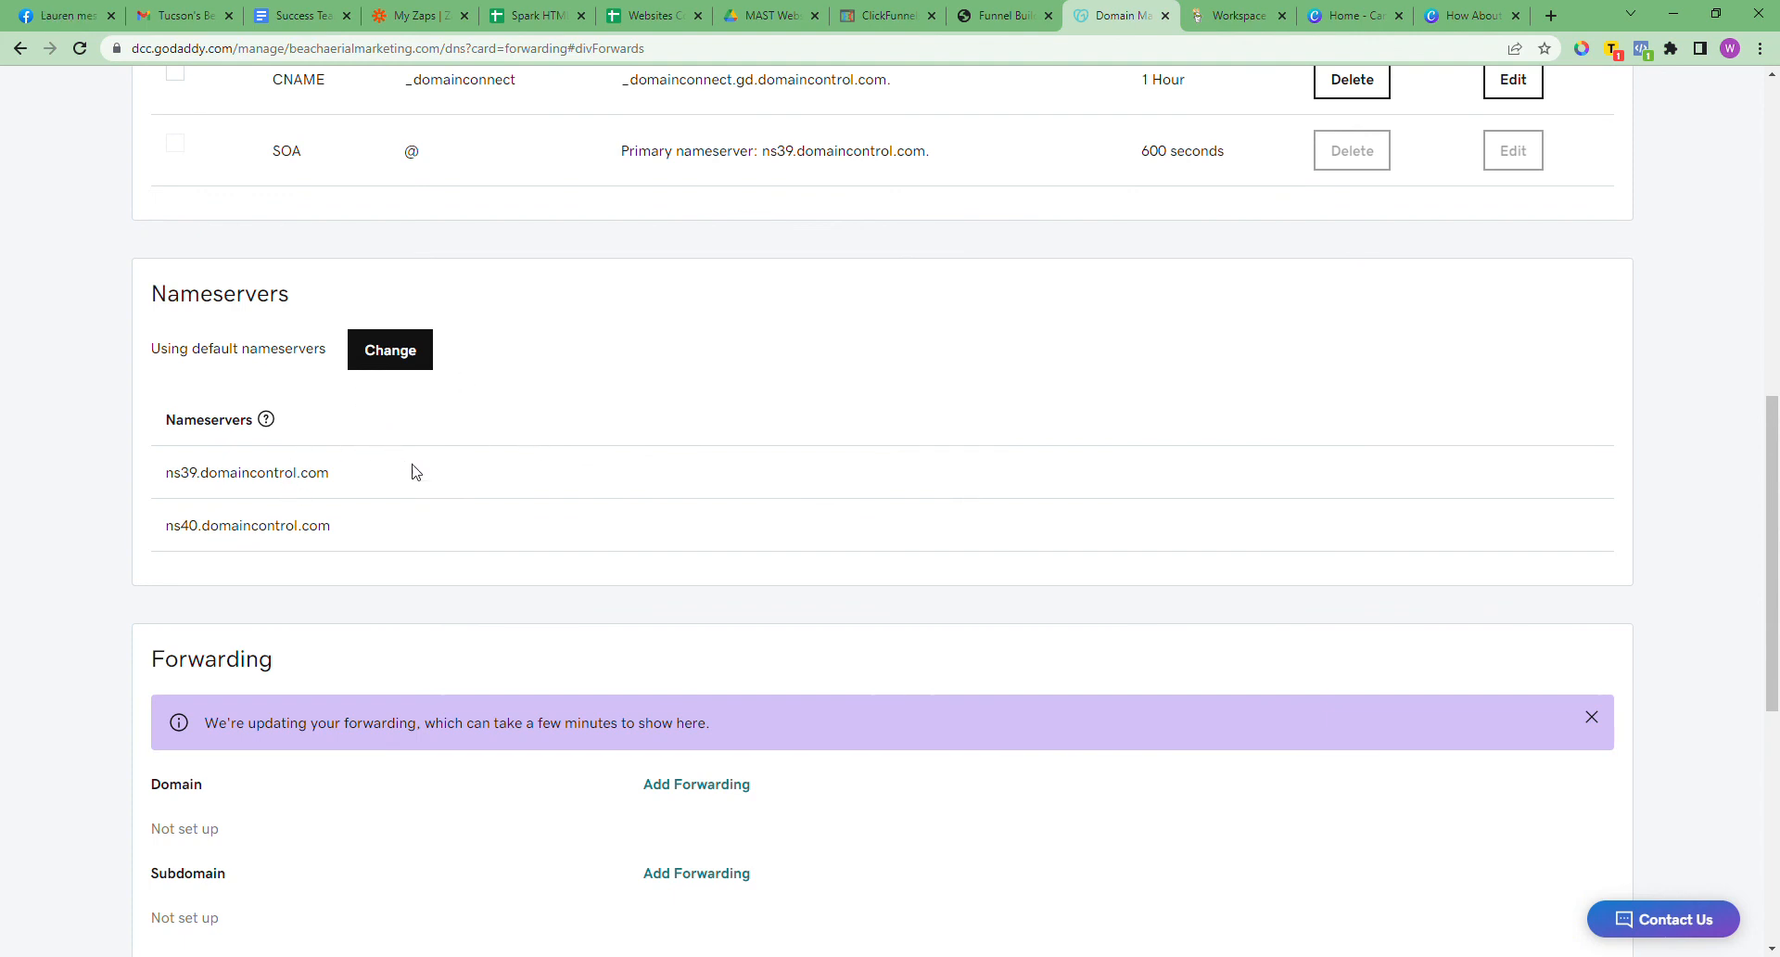
scroll(437, 465, "down", 2)
scroll(649, 547, "up", 8)
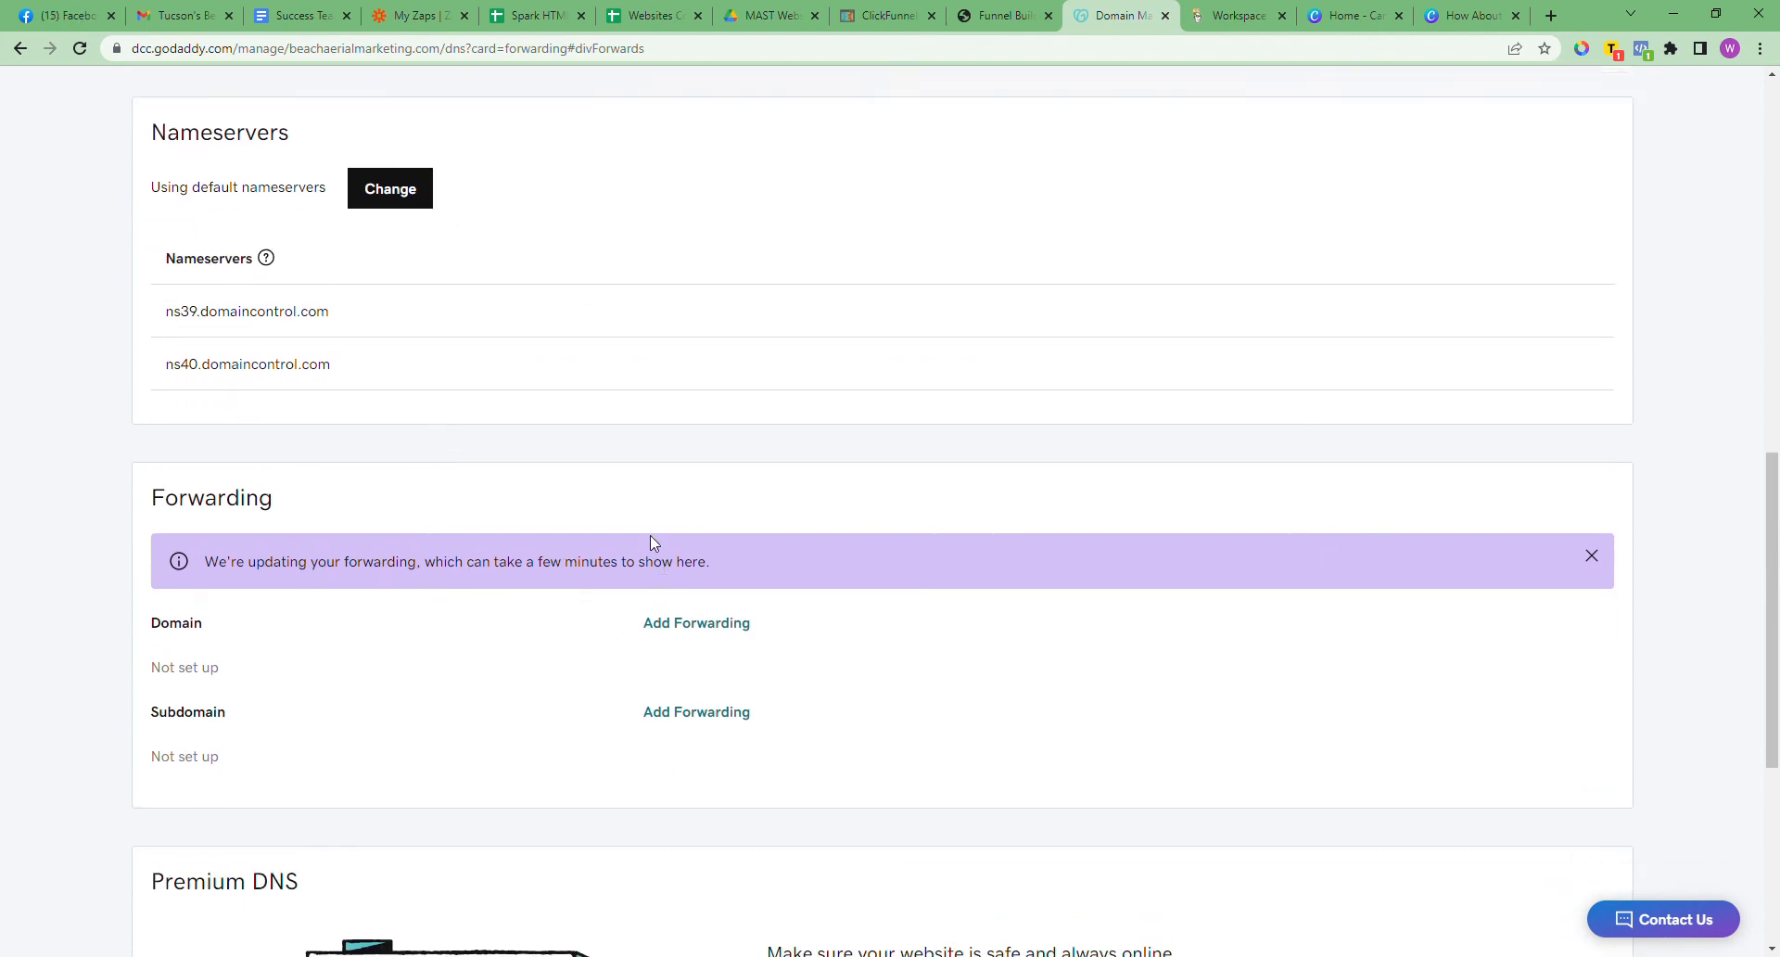